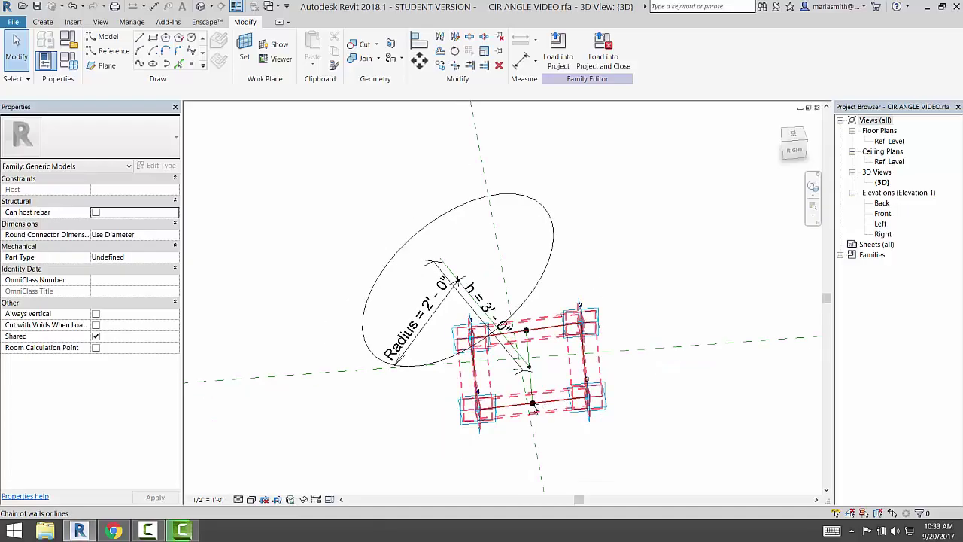
Drag adaptive point 3 outward along X, widening the reference-line rectangle beneath the circle.
mouse_move(565, 389)
middle_mouse_down("shift")
mouse_move(523, 399)
mouse_move(613, 289)
middle_mouse_up("shift")
middle_click_drag(607, 422, 602, 424, "shift")
scroll(603, 423, "up", 2)
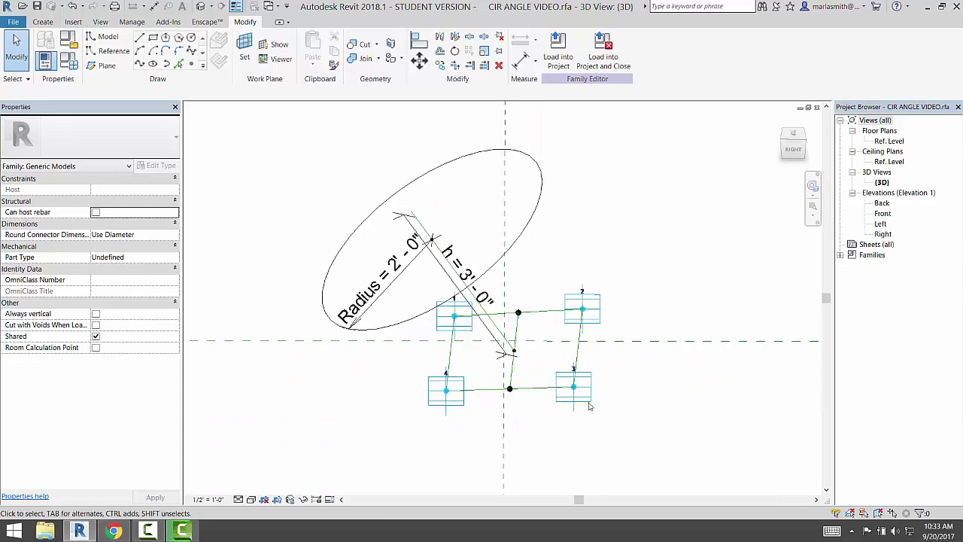
left_click(590, 403)
left_click_drag(613, 391, 634, 388)
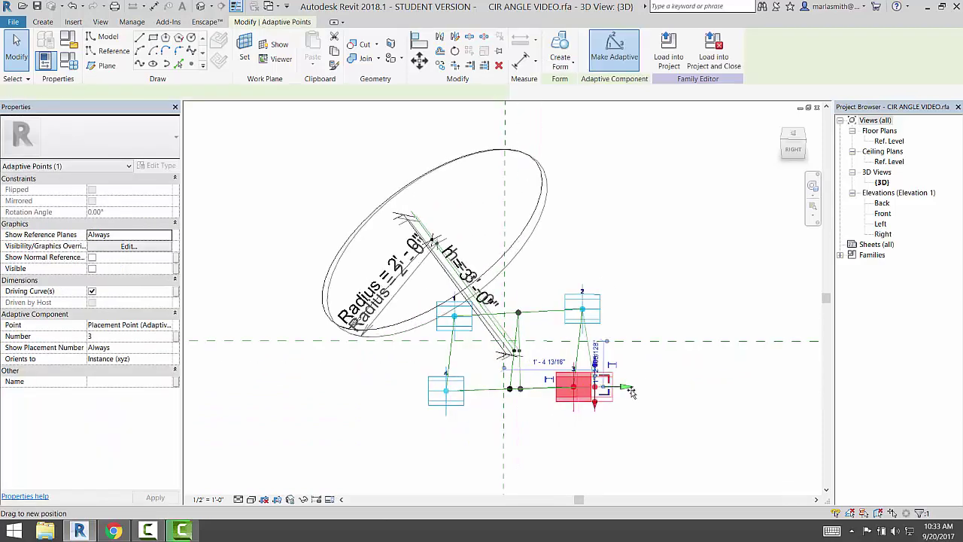
key("Escape")
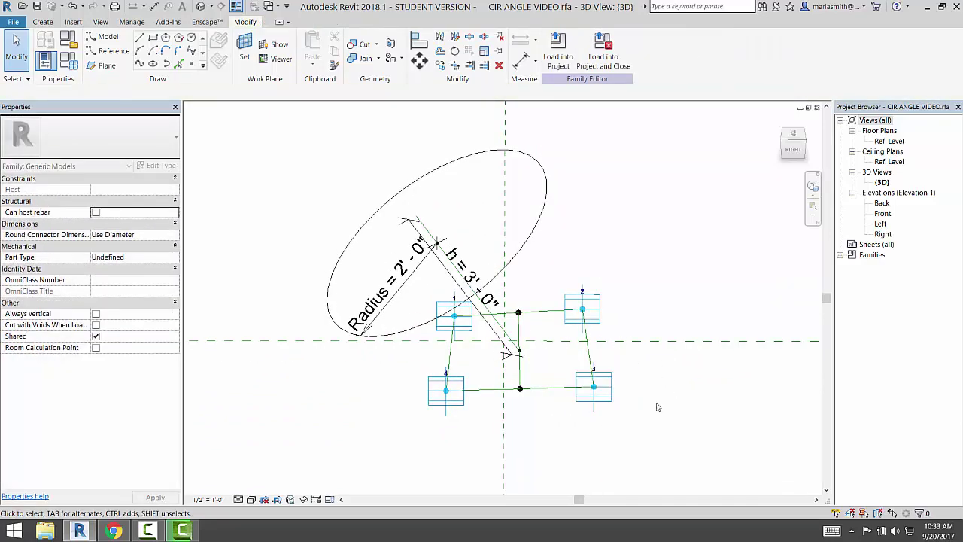
mouse_move(660, 402)
middle_mouse_down("shift")
mouse_move(584, 447)
mouse_move(529, 446)
mouse_move(640, 451)
middle_mouse_up("shift")
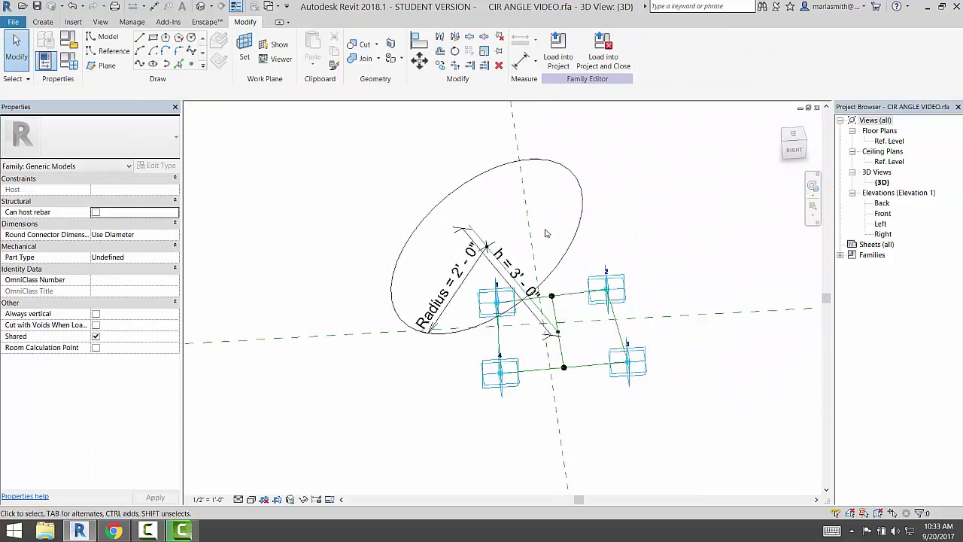
scroll(546, 233, "up", 2)
scroll(461, 233, "down", 2)
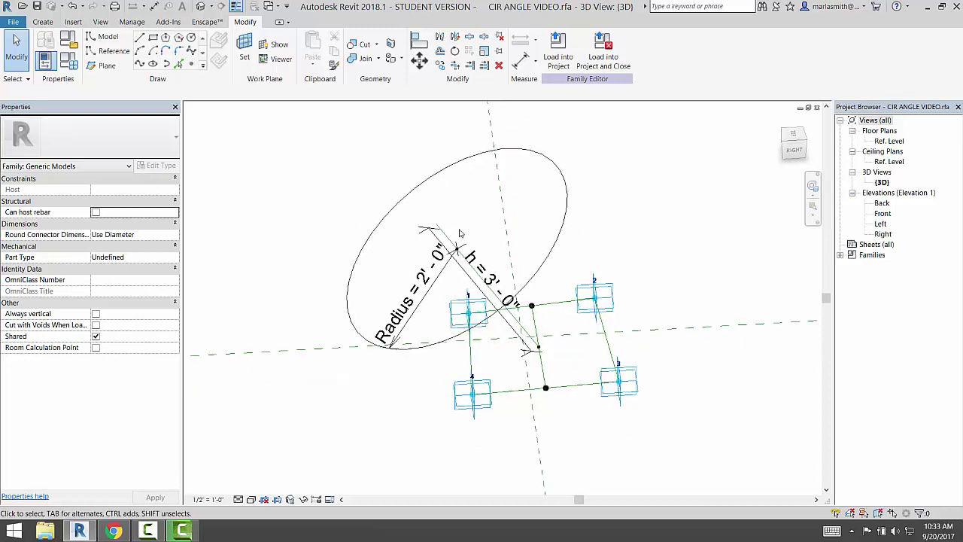
Make the 2'-0" radius circle a reference line.
left_click(555, 189)
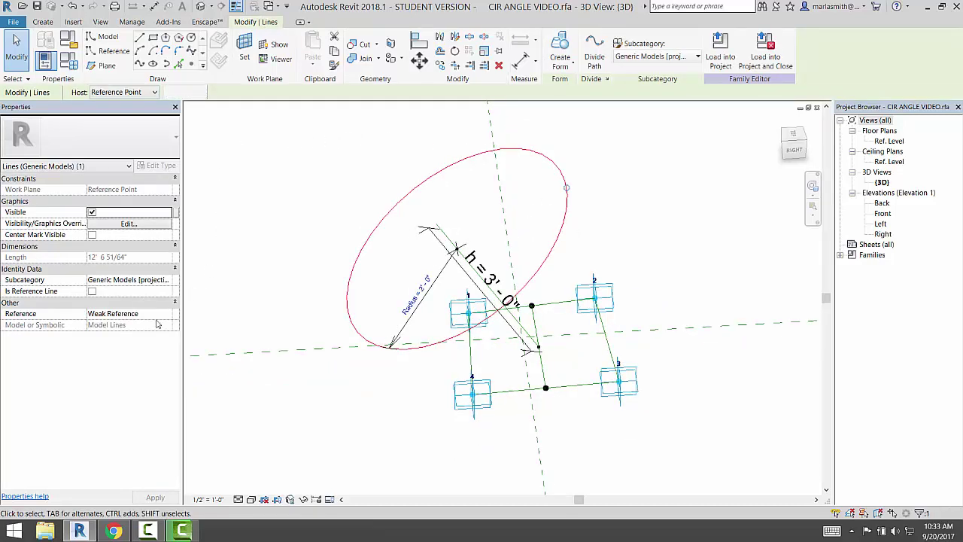
left_click(92, 291)
left_click(614, 167)
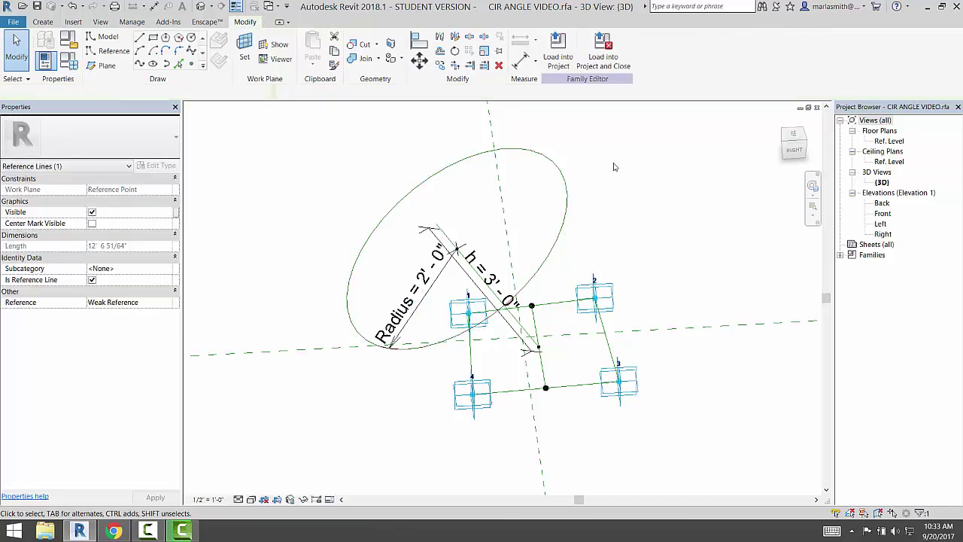
Loft the circle and rectangle lines into a solid form and display it Shaded.
left_click(561, 237)
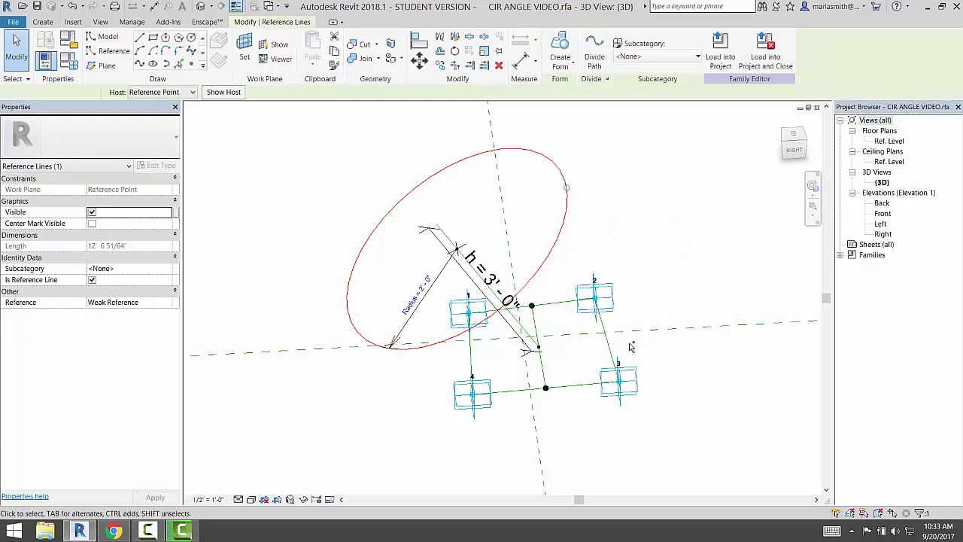
left_click(614, 350, "ctrl")
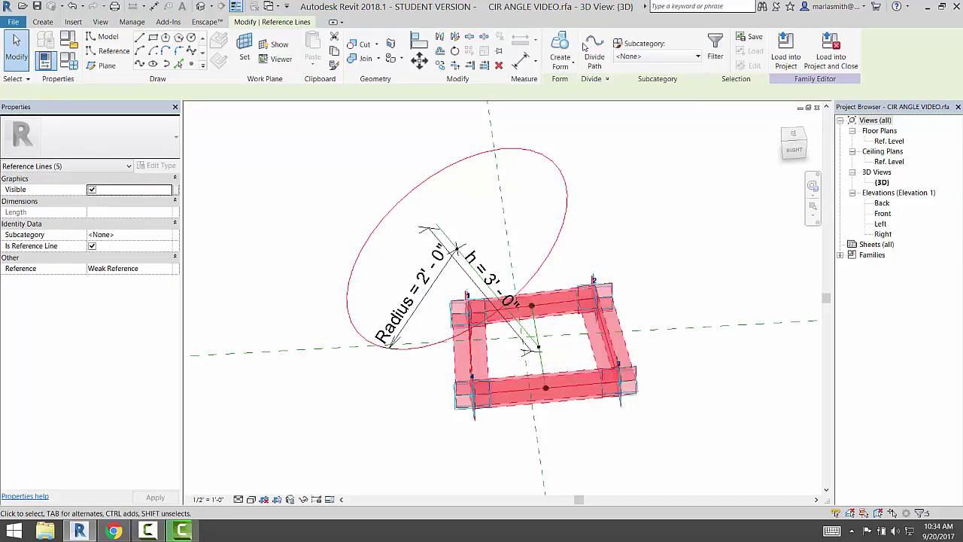
left_click(572, 64)
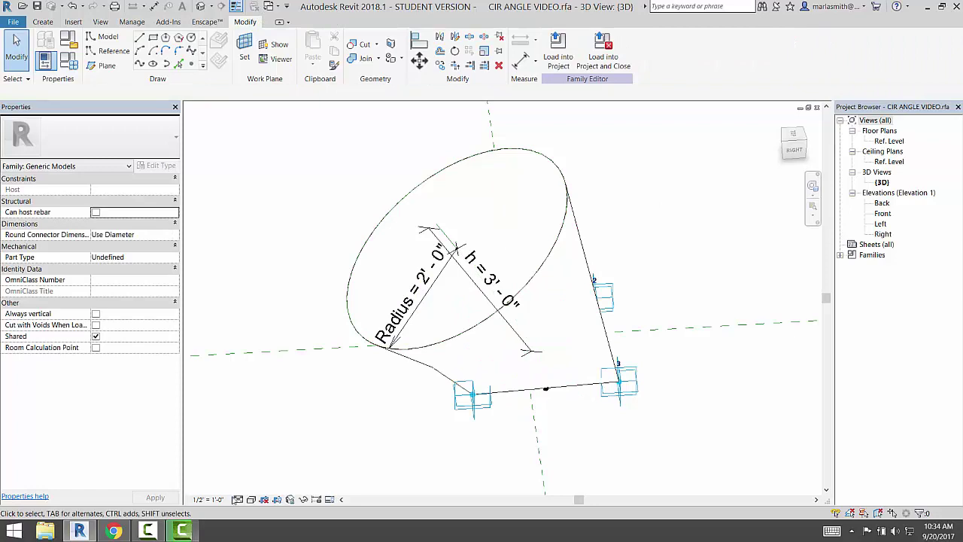
left_click(252, 500)
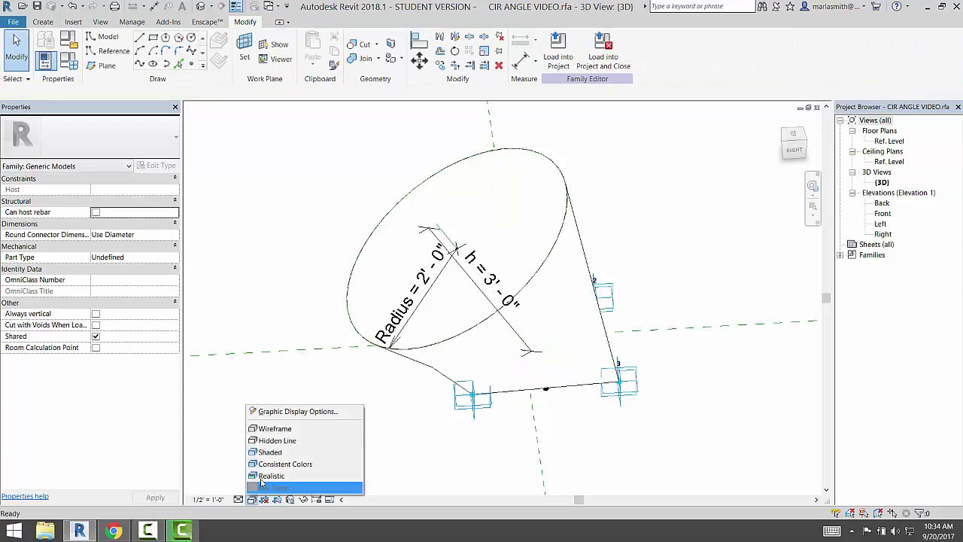
left_click(270, 452)
mouse_move(482, 407)
middle_mouse_down("shift")
mouse_move(315, 381)
mouse_move(560, 393)
middle_mouse_up("shift")
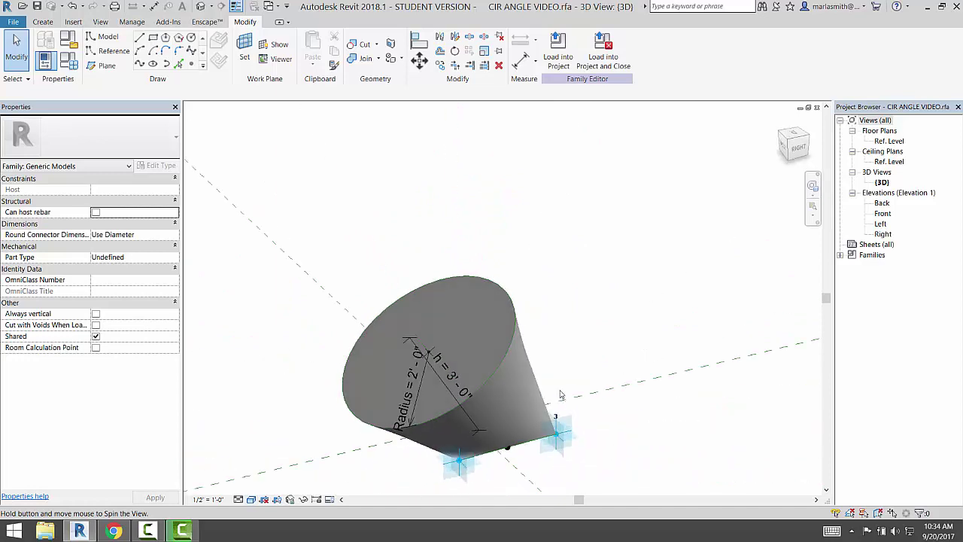
Flex the family in Family Types by applying Type 1, then reapplying Type 2 (2'-0", 32.00°).
left_click(68, 60)
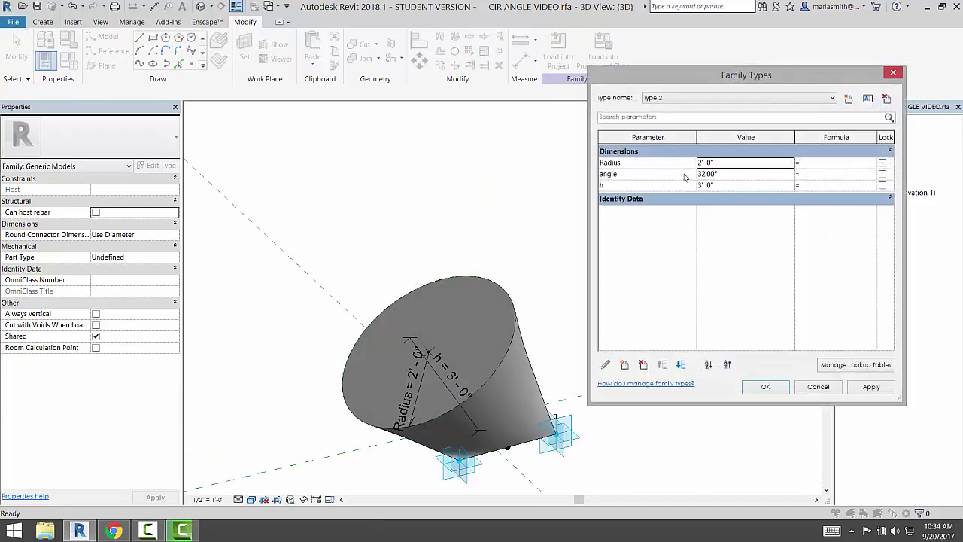
left_click(833, 98)
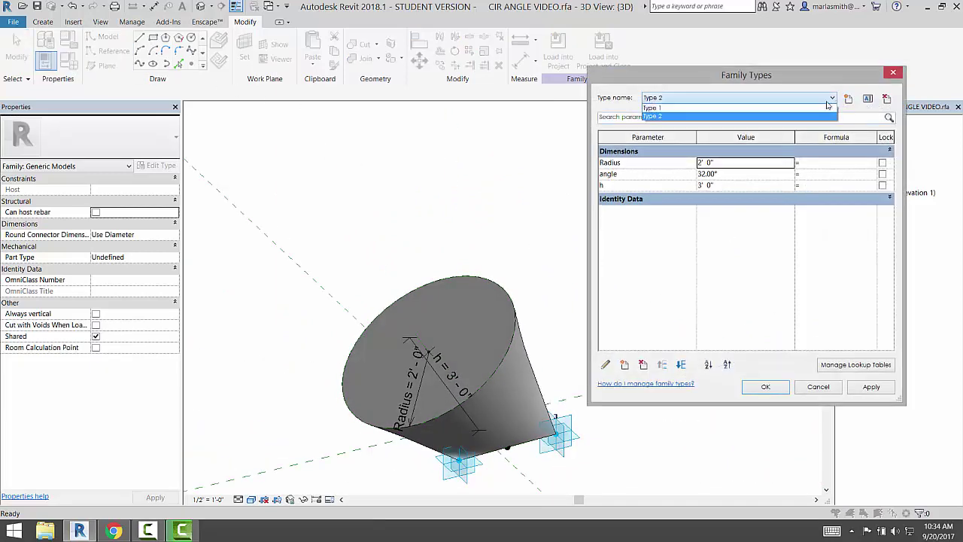
left_click(820, 107)
left_click(882, 392)
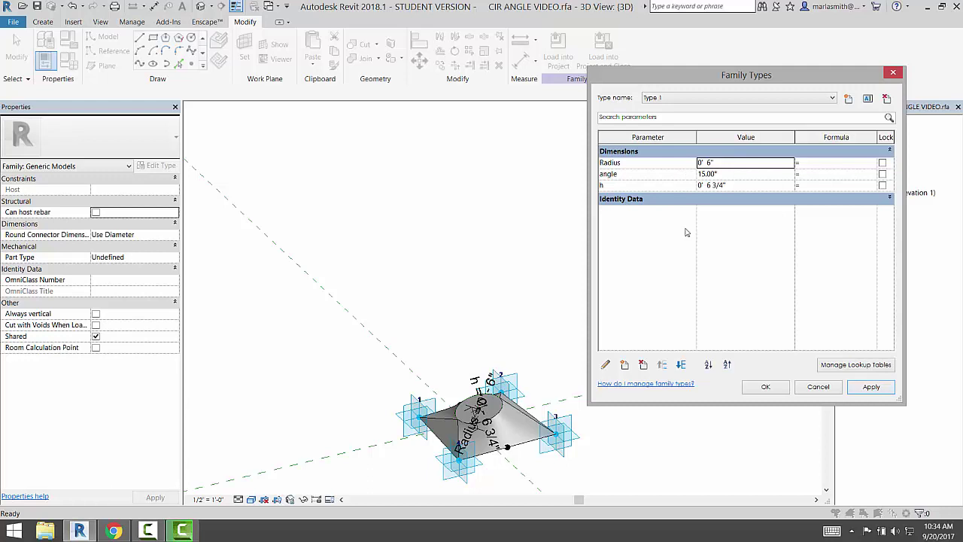
left_click(832, 99)
left_click(820, 114)
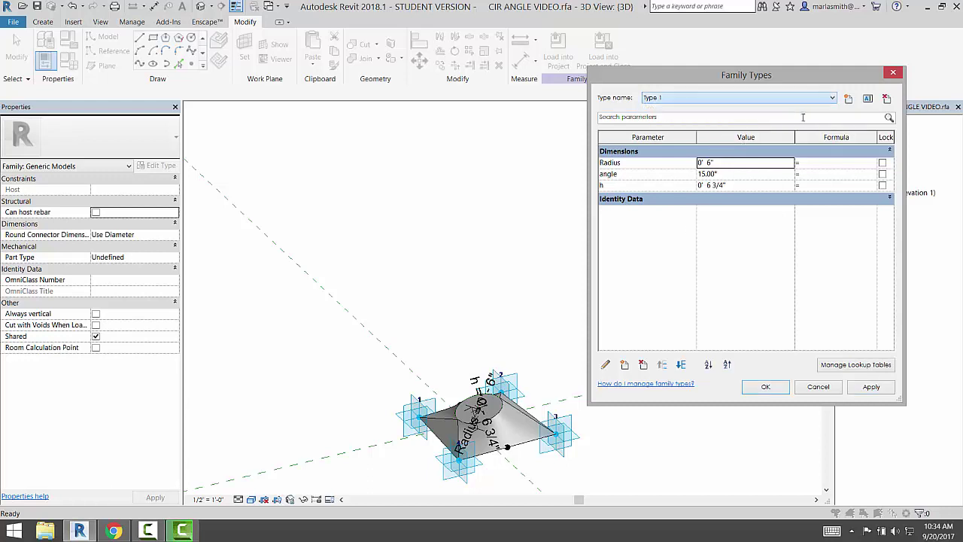
left_click(873, 387)
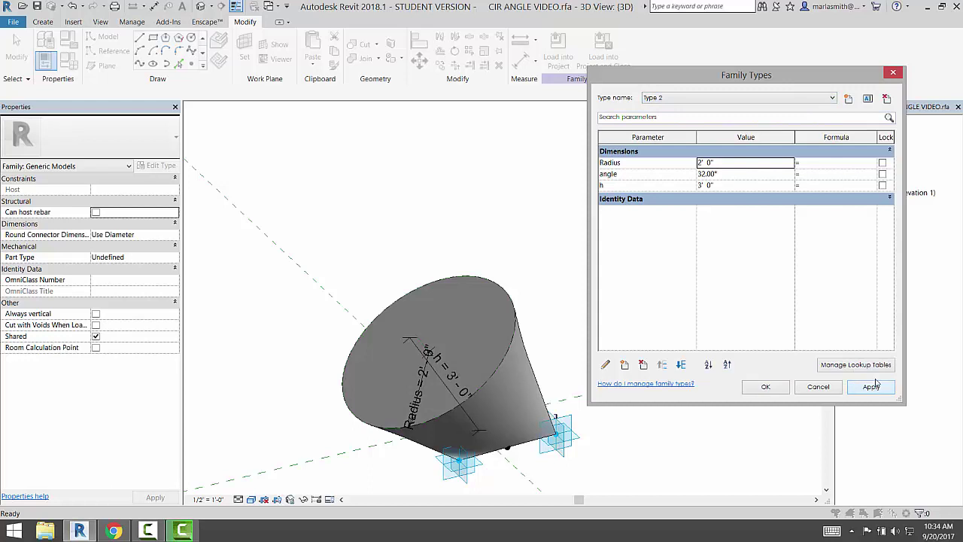
Create a new Type 3 with angle 10.00° and h 6'-0", applying it despite the warning.
left_click(848, 99)
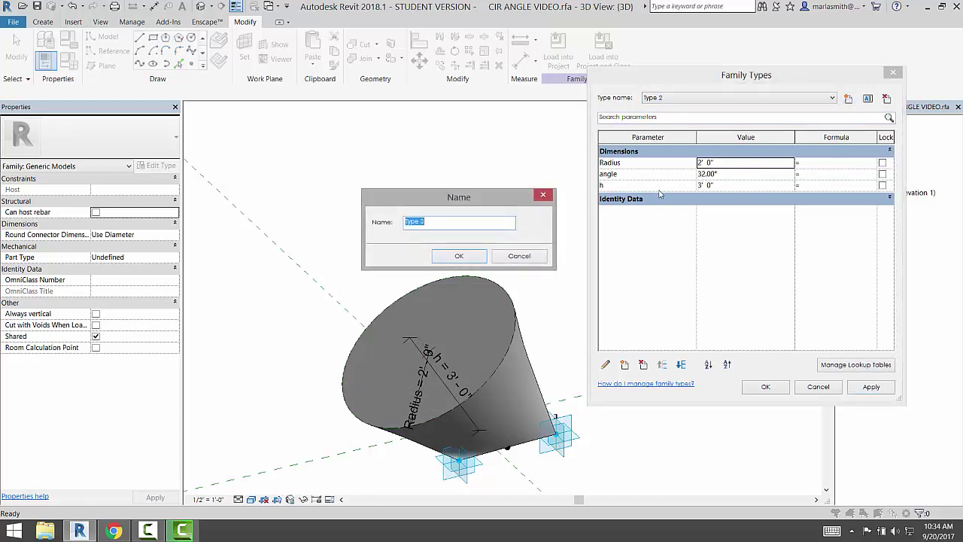
left_click(469, 258)
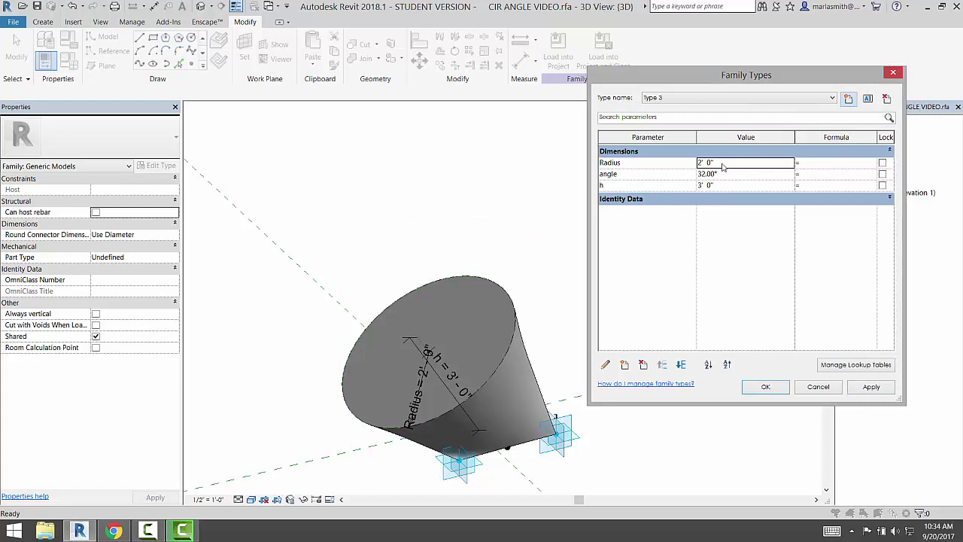
left_click(726, 175)
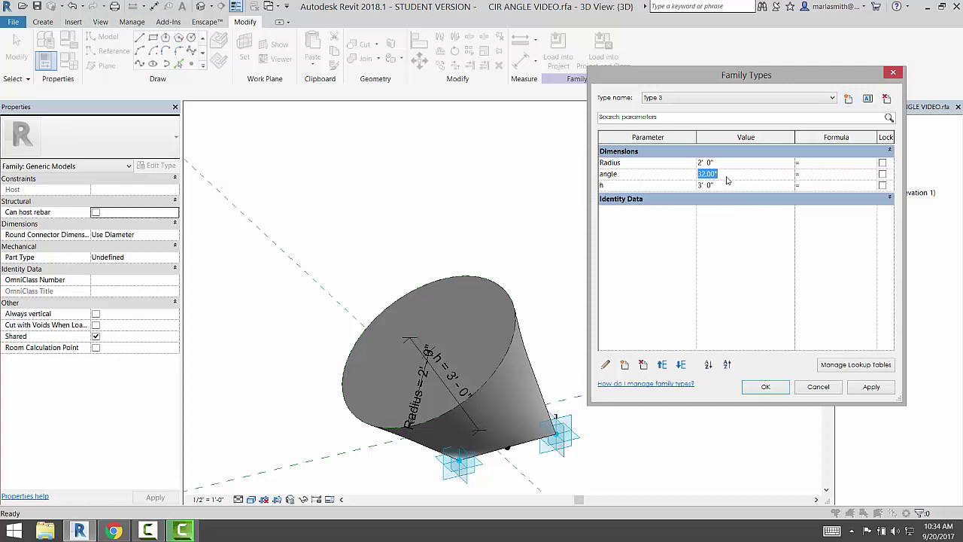
type("10")
left_click(738, 187)
type("6")
key("Up")
left_click(869, 389)
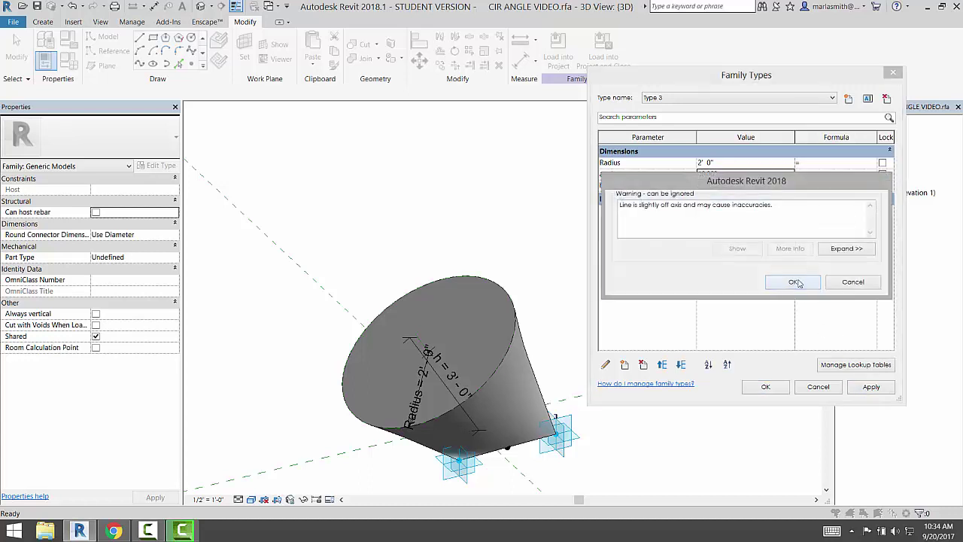
left_click(796, 282)
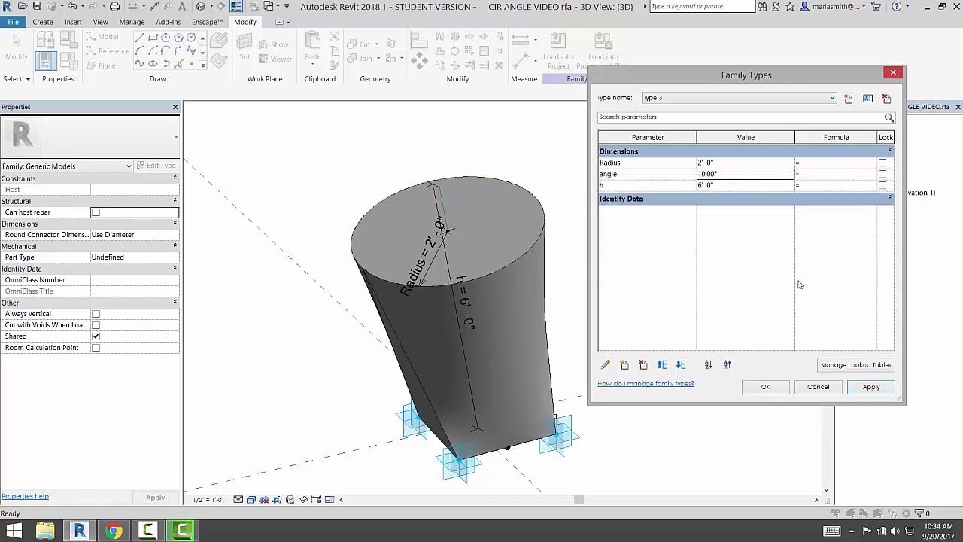
Set Type 3's Radius to 1'-0", apply it, and close Family Types.
left_click(735, 164)
type("1")
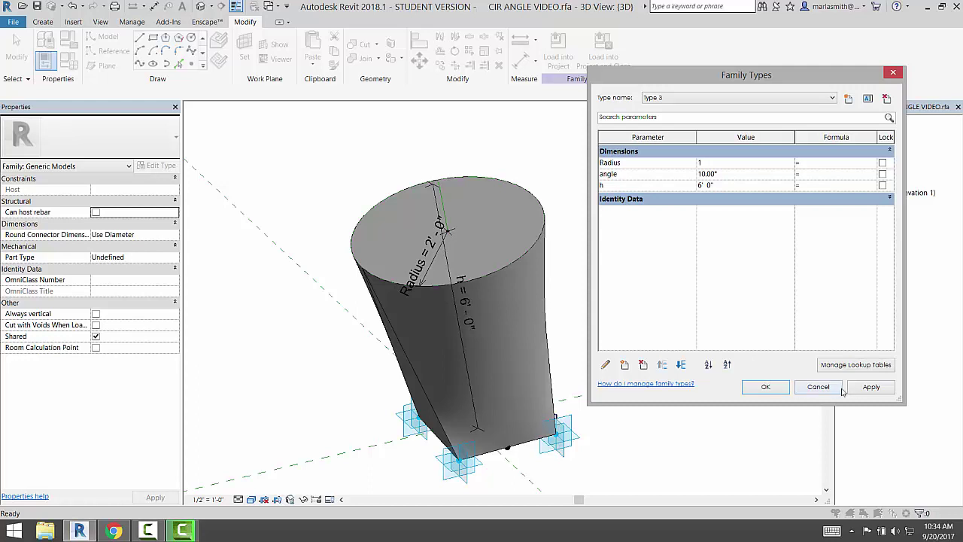
left_click(870, 389)
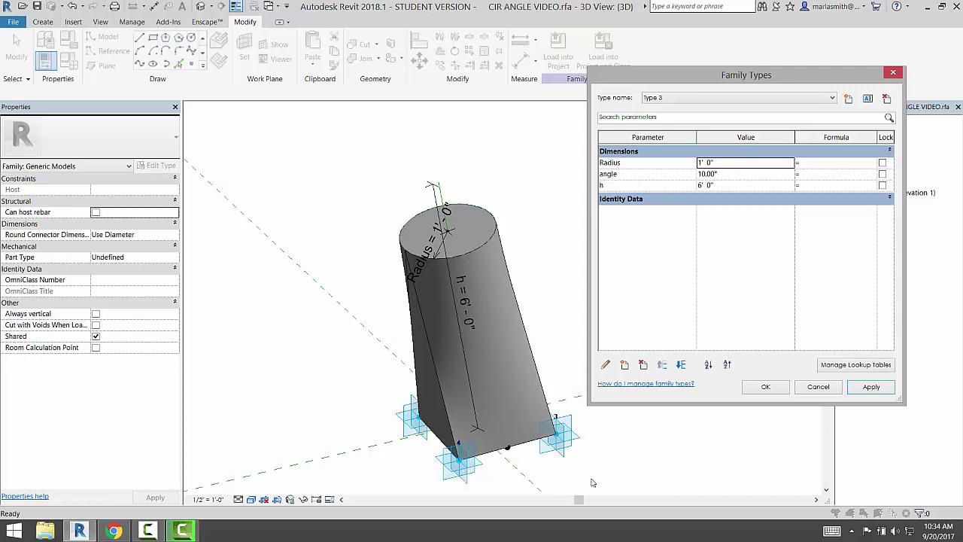
left_click(761, 389)
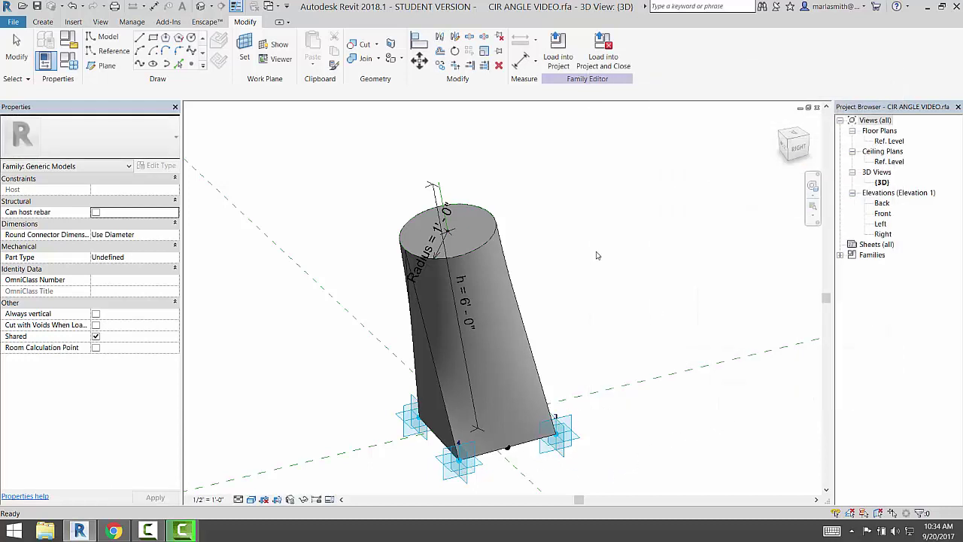
Associate the tilted form's Material with a new family parameter named FORM MAT.
left_click(500, 241)
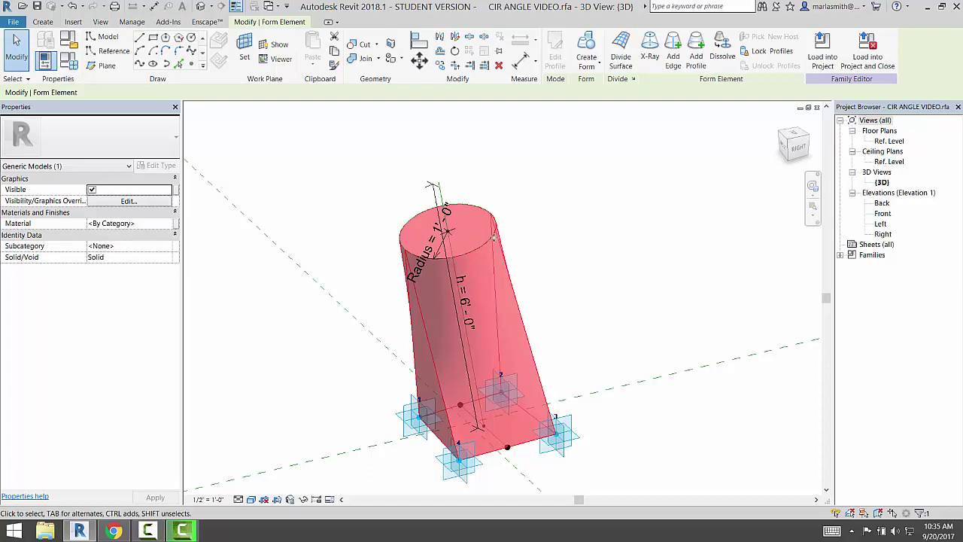
left_click(177, 225)
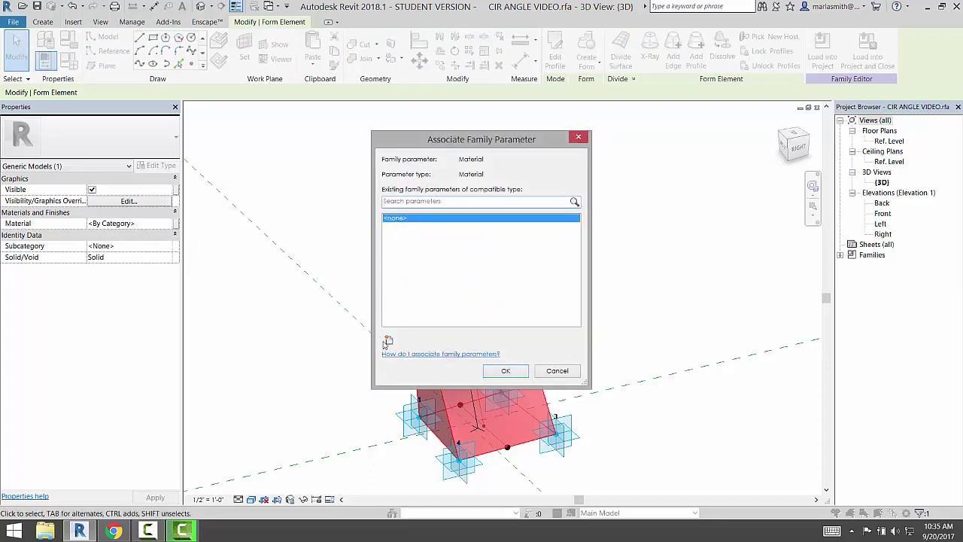
left_click(388, 341)
type("FORM MAT")
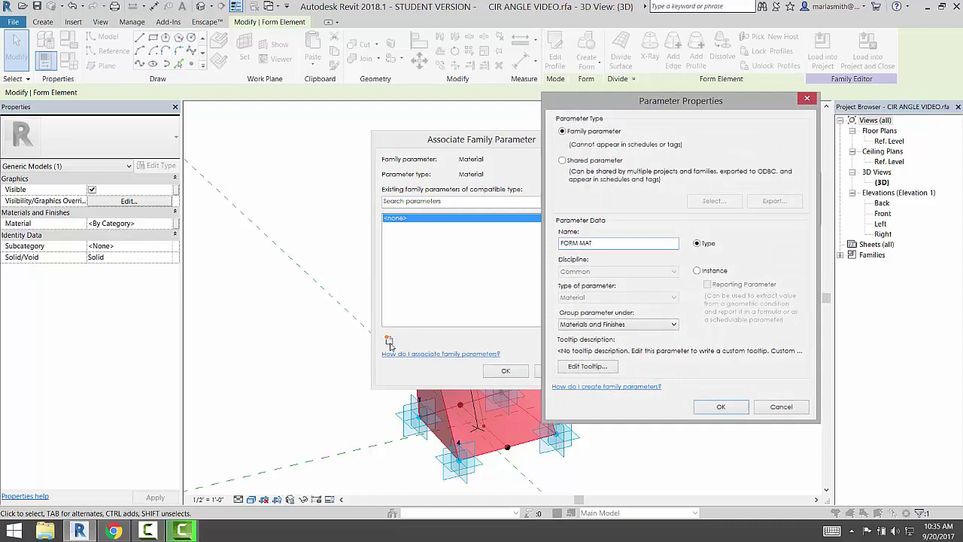
key("Return")
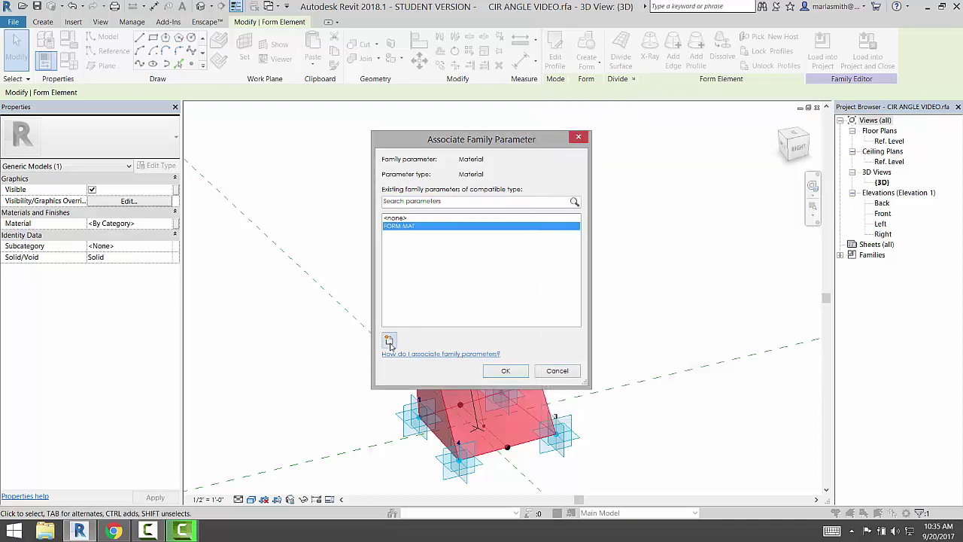
left_click(509, 370)
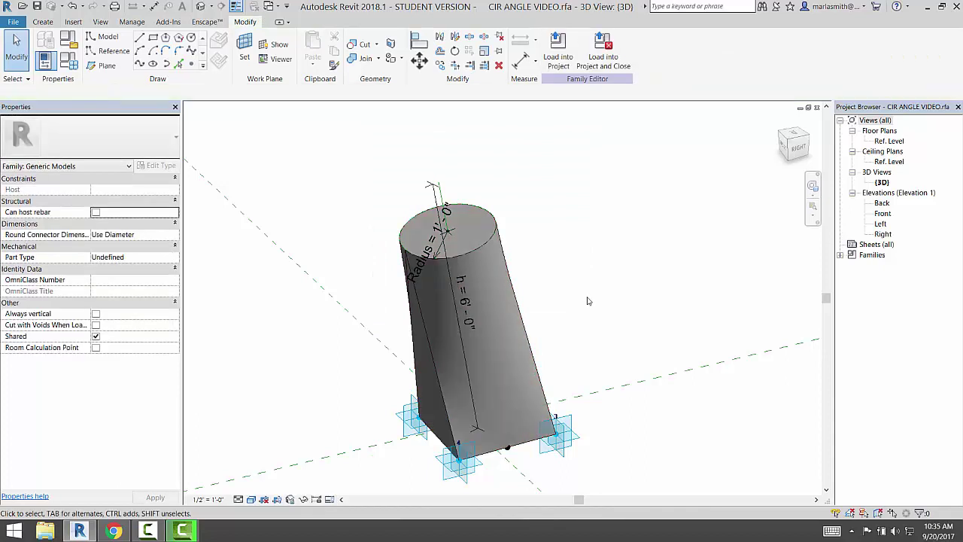
Load the family into Family4, overwriting the existing CIR ANGLE VIDEO version.
left_click(560, 60)
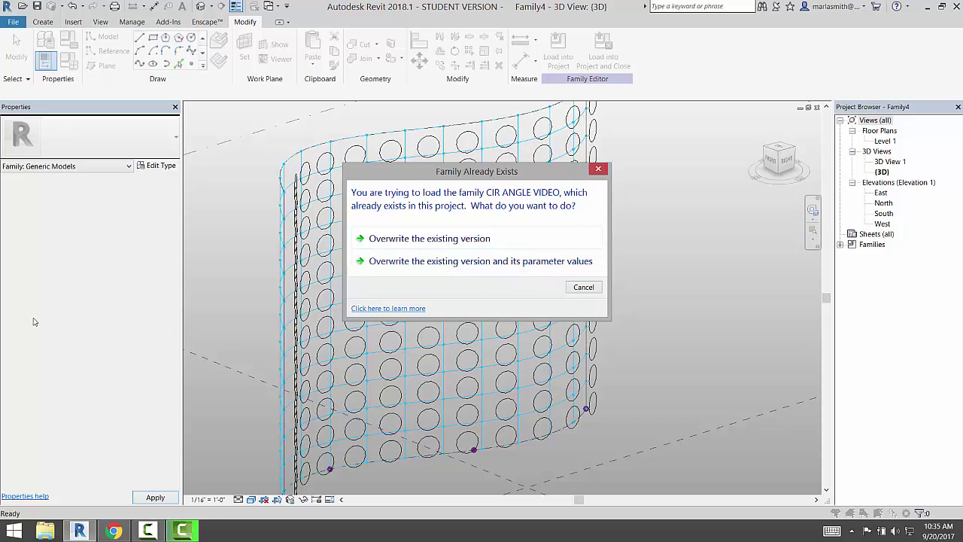
left_click(444, 238)
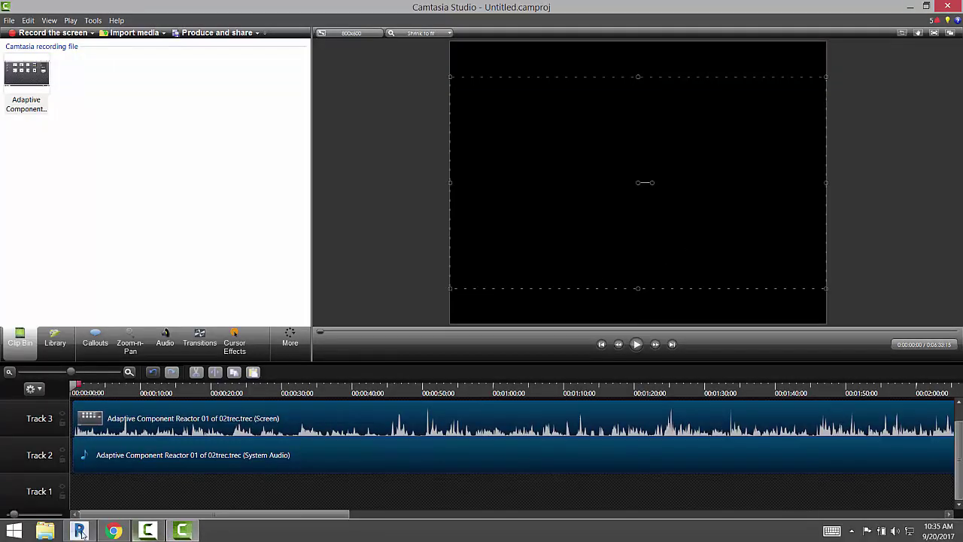
left_click(89, 533)
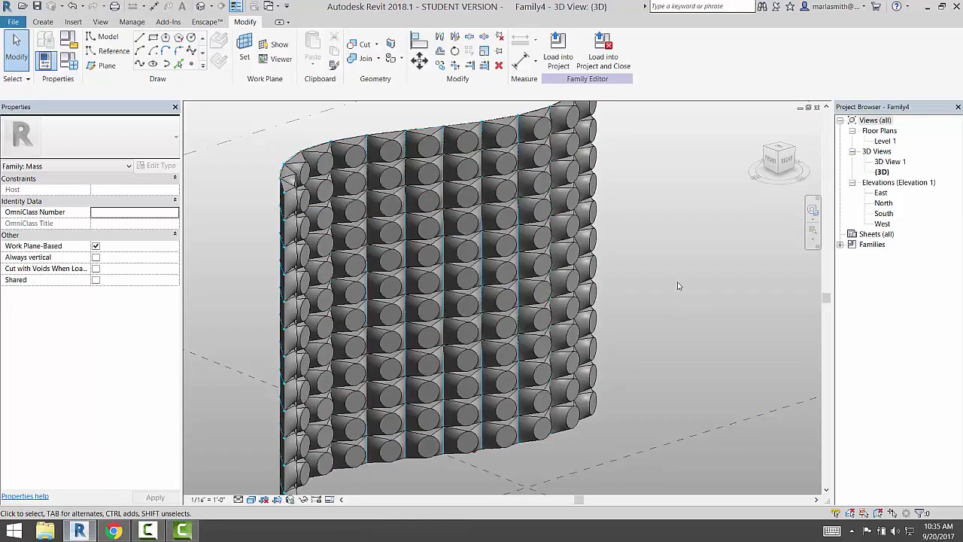
Switch the repeated panels on the curved mass to Type 3 pyramids and inspect them.
mouse_move(640, 304)
middle_mouse_down("shift")
mouse_move(350, 298)
mouse_move(523, 208)
middle_mouse_up("shift")
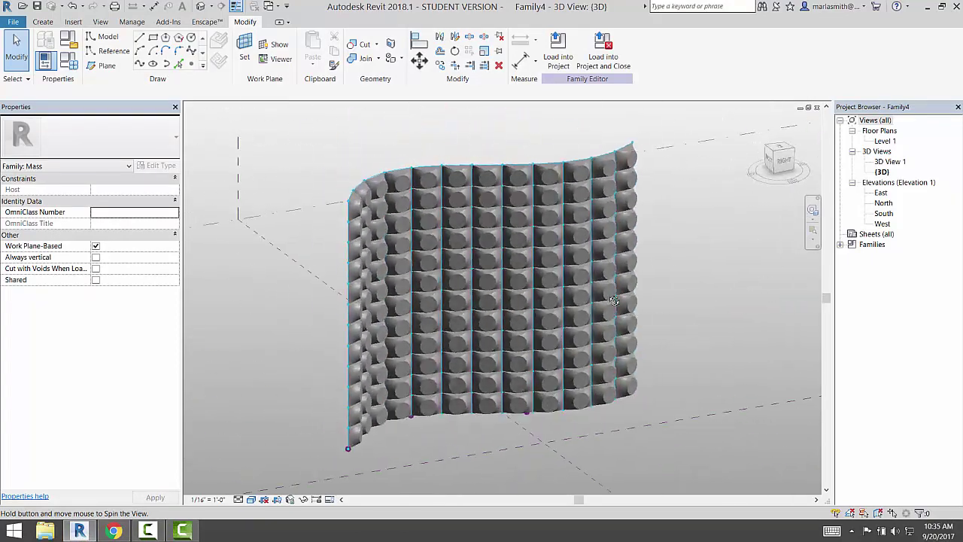
scroll(523, 207, "up", 1)
left_click(523, 207)
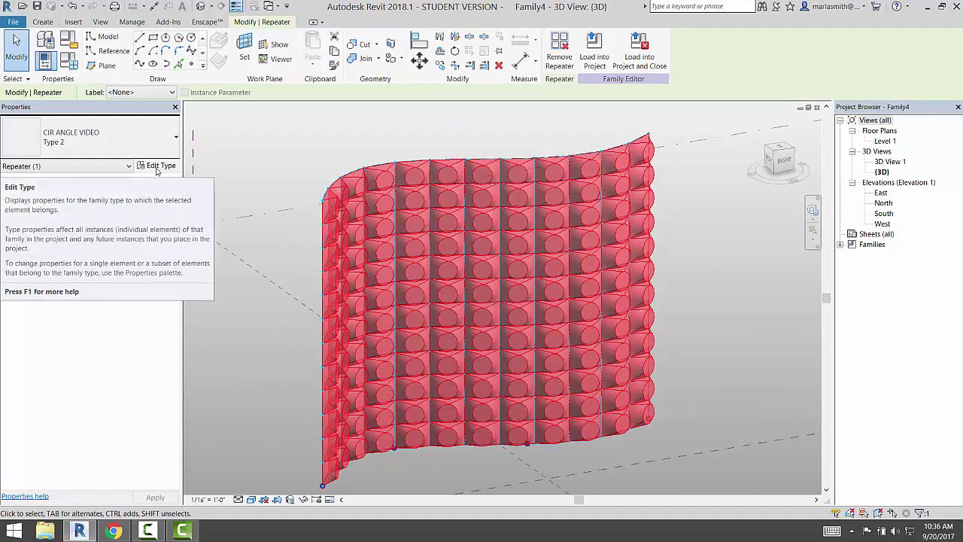
left_click(143, 146)
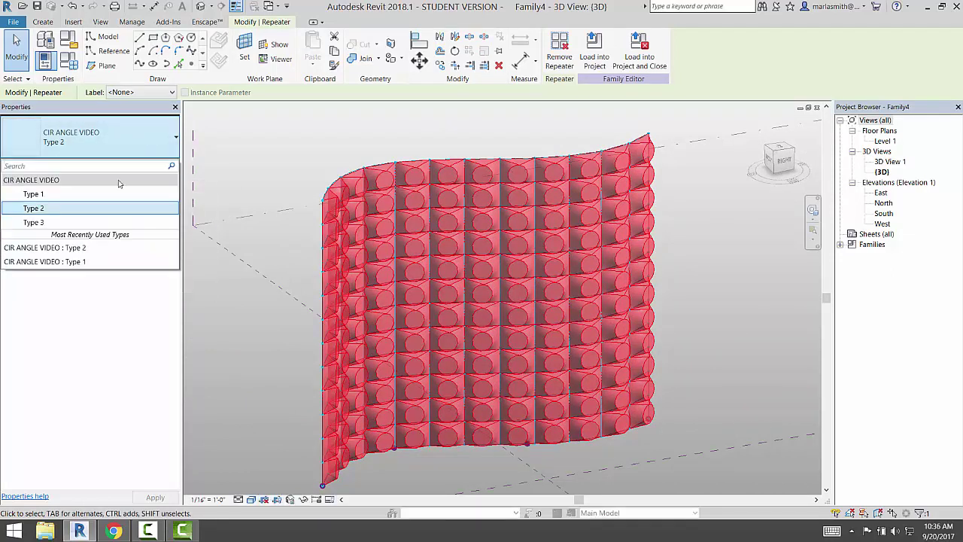
left_click(104, 223)
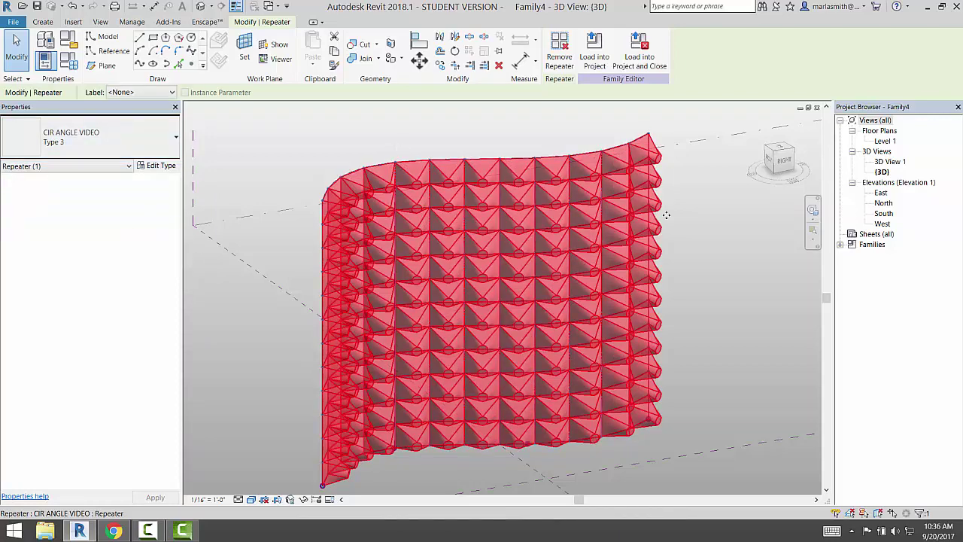
left_click(703, 227)
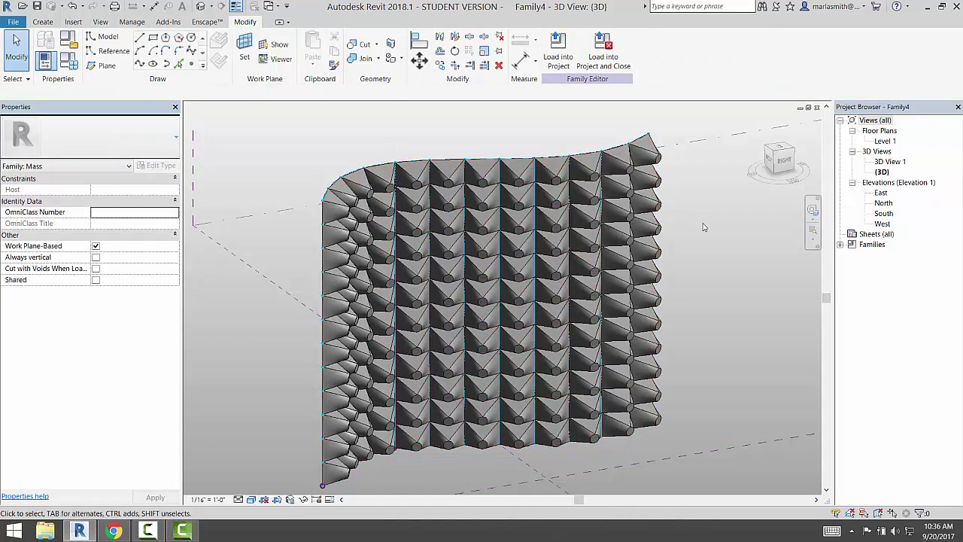
Change the repeated panels to Type 1 flat facets and orbit to view the surface.
left_click(650, 205)
left_click(129, 144)
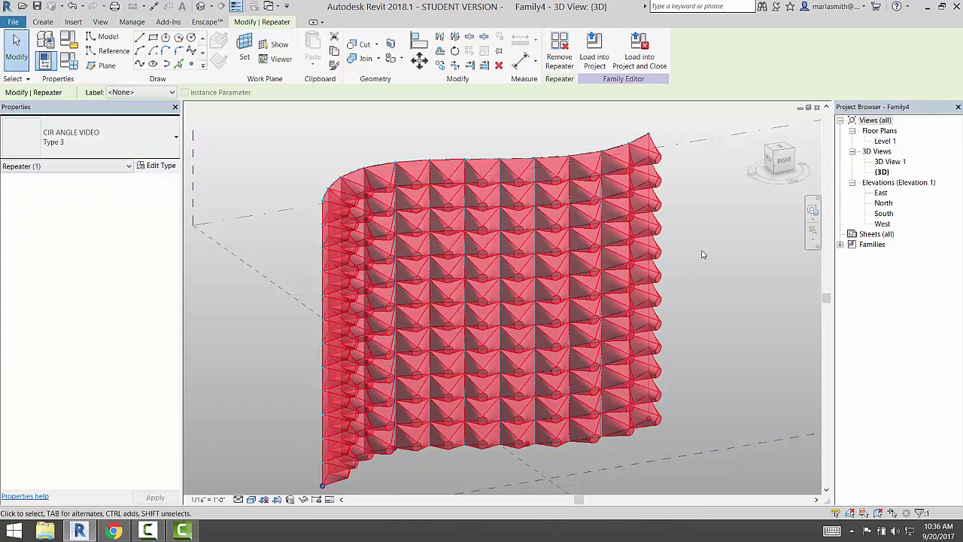
left_click(90, 137)
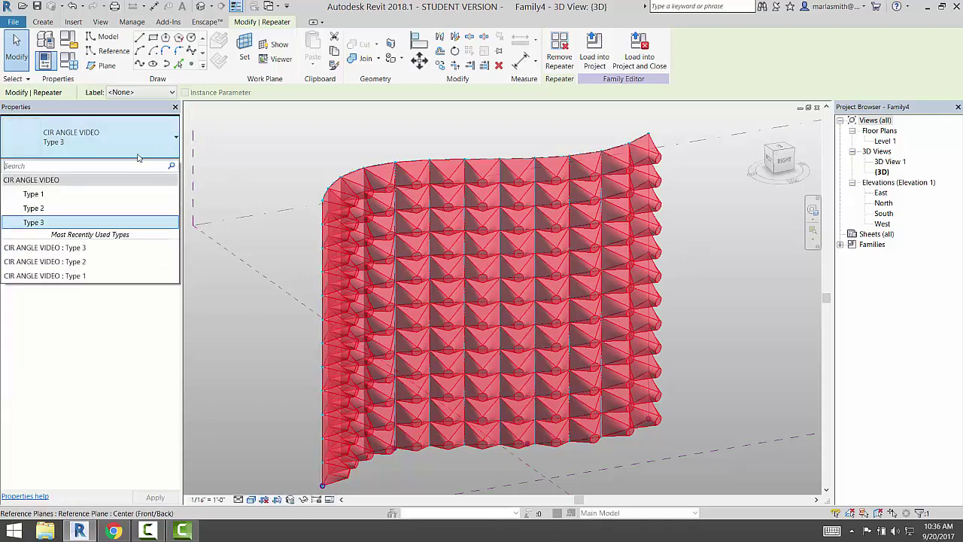
left_click(76, 197)
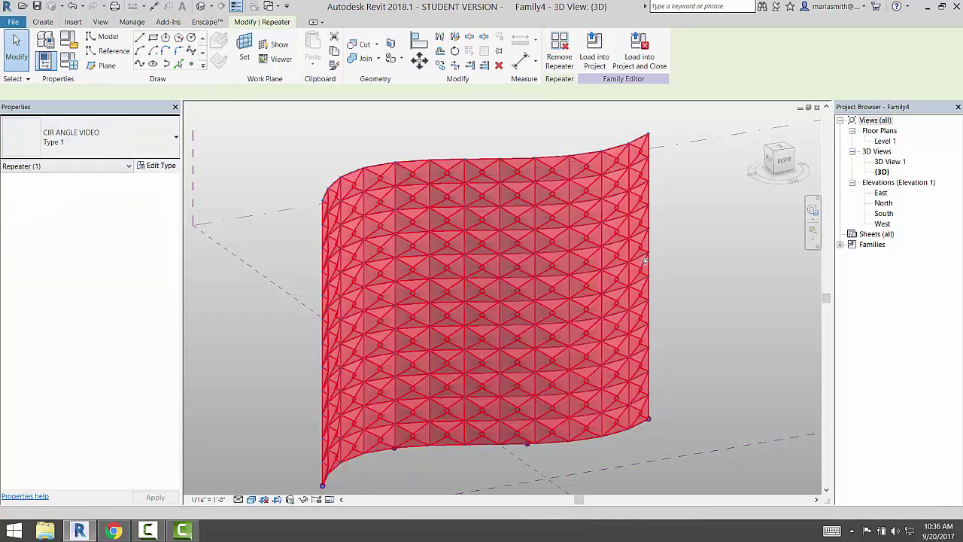
left_click(686, 259)
mouse_move(693, 265)
middle_mouse_down("shift")
mouse_move(477, 301)
mouse_move(369, 291)
mouse_move(482, 273)
mouse_move(548, 152)
middle_mouse_up("shift")
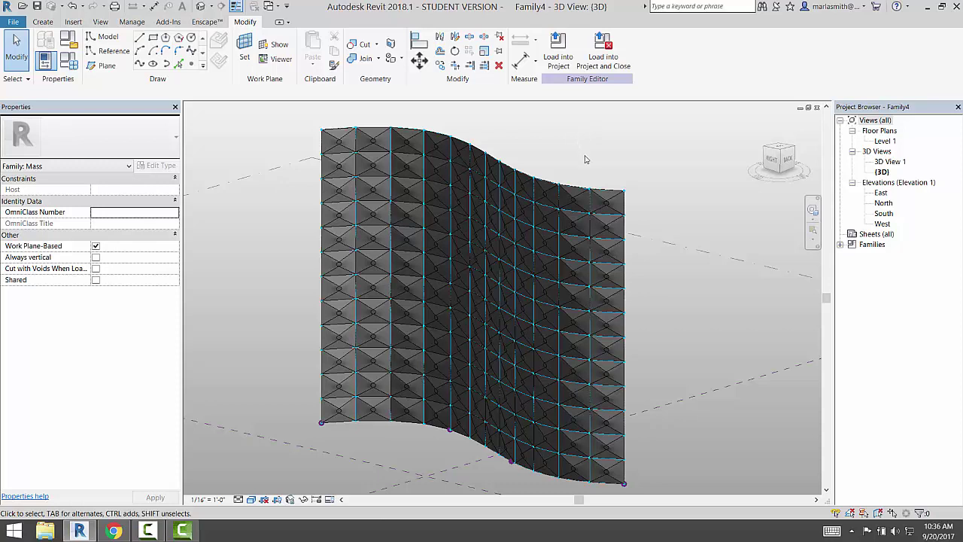
In CIR ANGLE VIDEO.rfa, delete the cylinder form and divide the top circle into points.
key("ctrl+Tab")
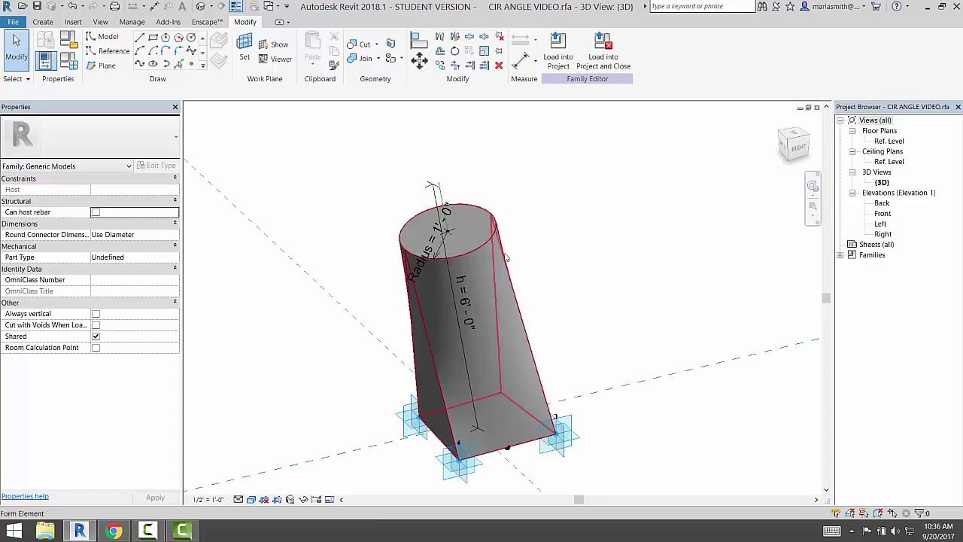
left_click(507, 258)
key("Delete")
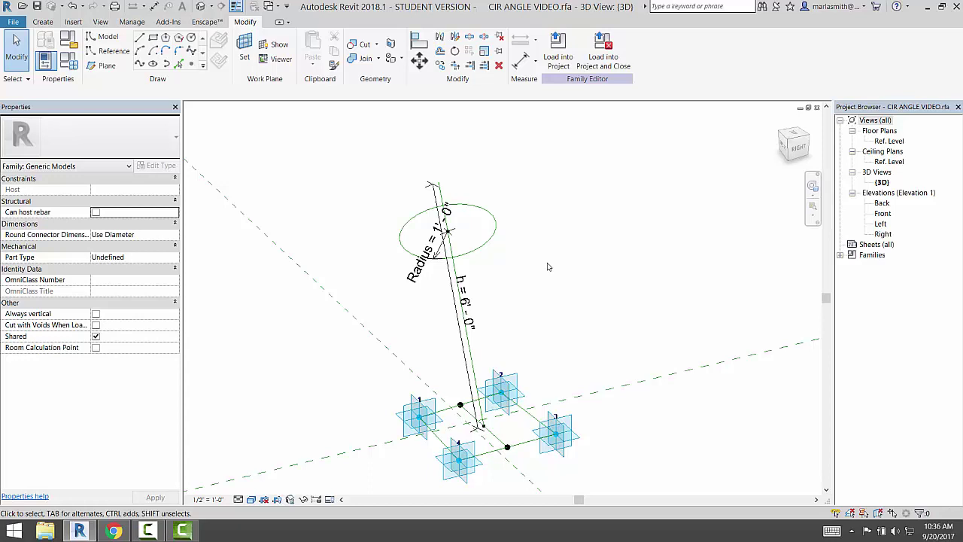
left_click(489, 249)
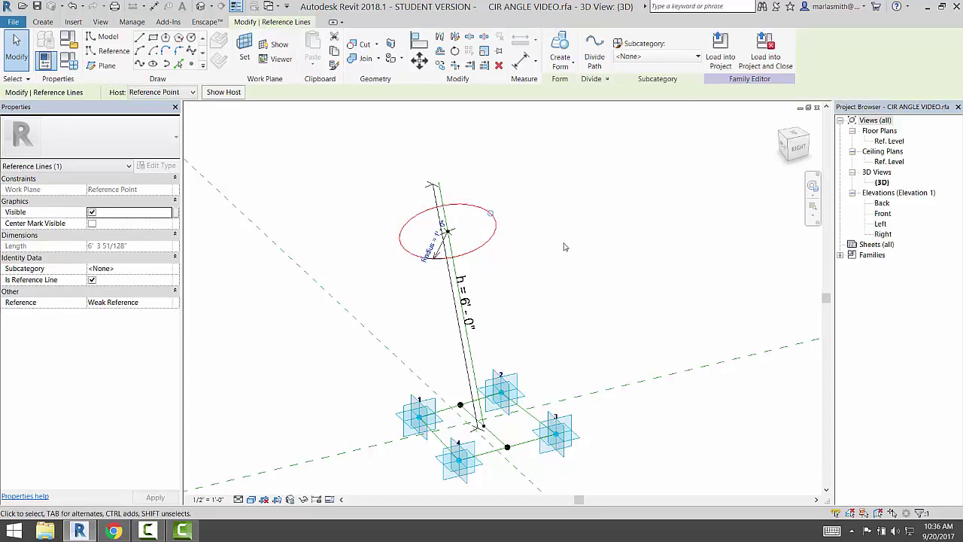
left_click(594, 52)
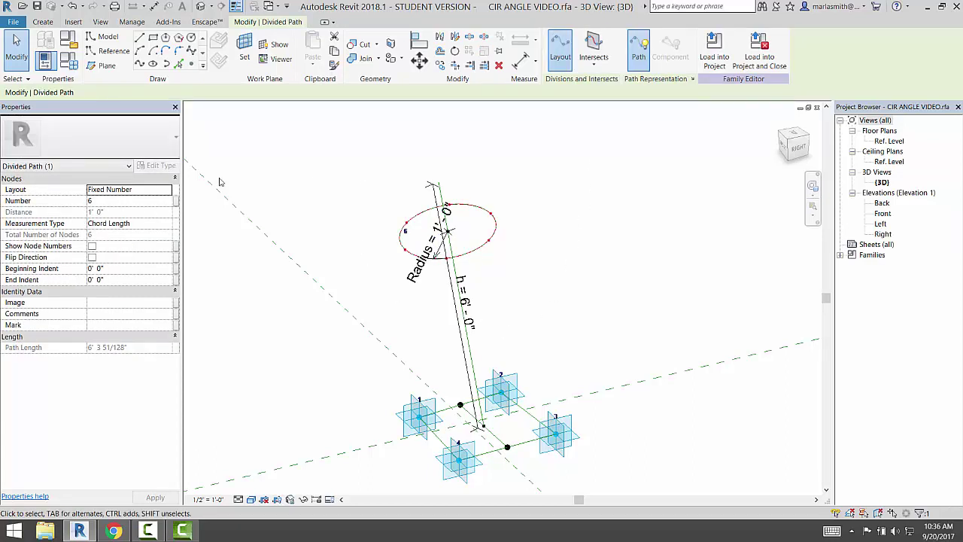
Set the circle's divided path to a fixed number of 4 nodes, then view it from above.
left_click(116, 202)
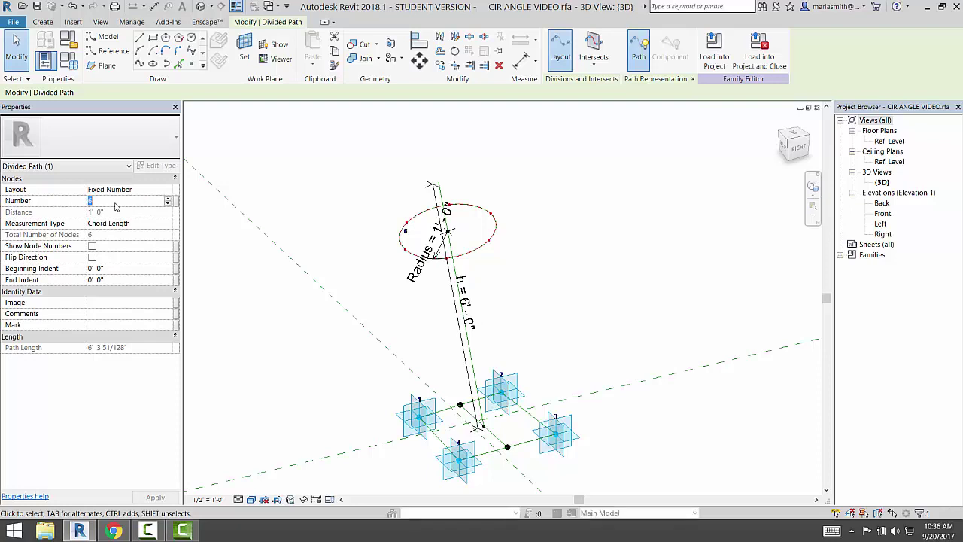
type("4")
key("Return")
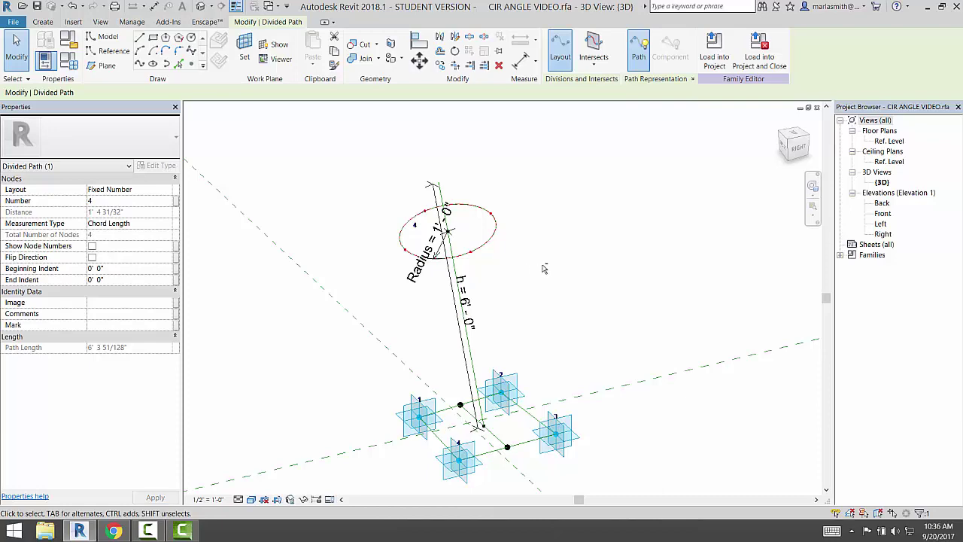
middle_click_drag(543, 268, 654, 389, "shift")
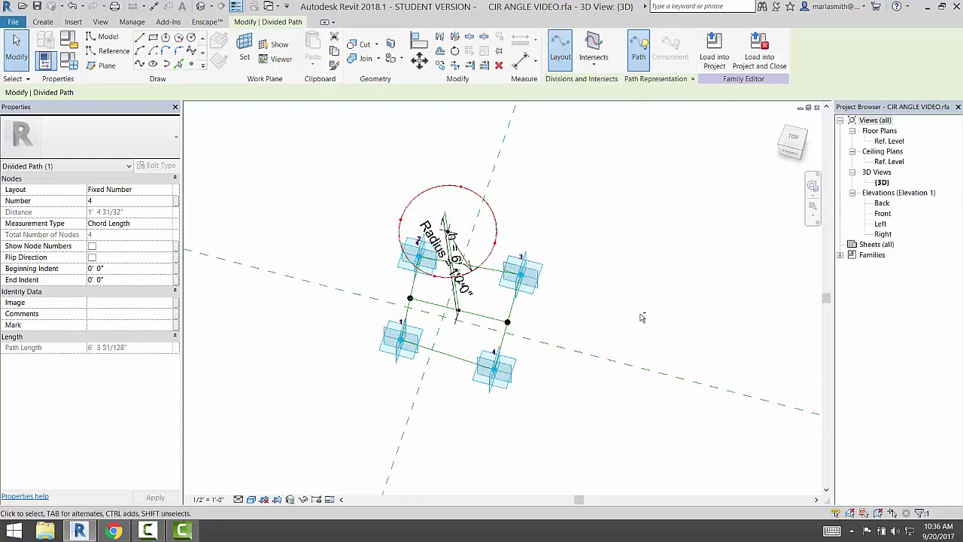
mouse_move(640, 316)
middle_mouse_down("shift")
mouse_move(548, 308)
mouse_move(472, 265)
middle_mouse_up("shift")
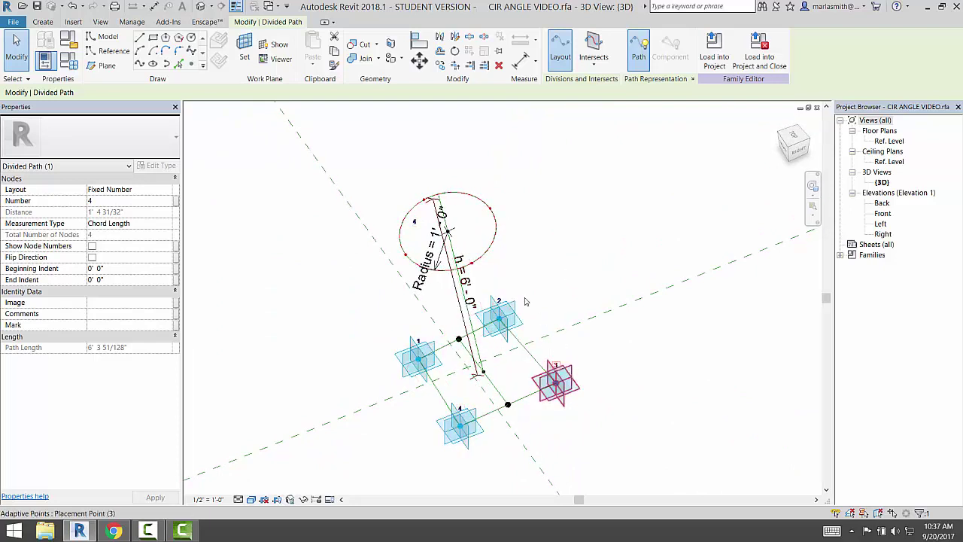
Draw 3D-snapped reference lines from placement points 4 and 3 up to circle division points.
left_click(106, 52)
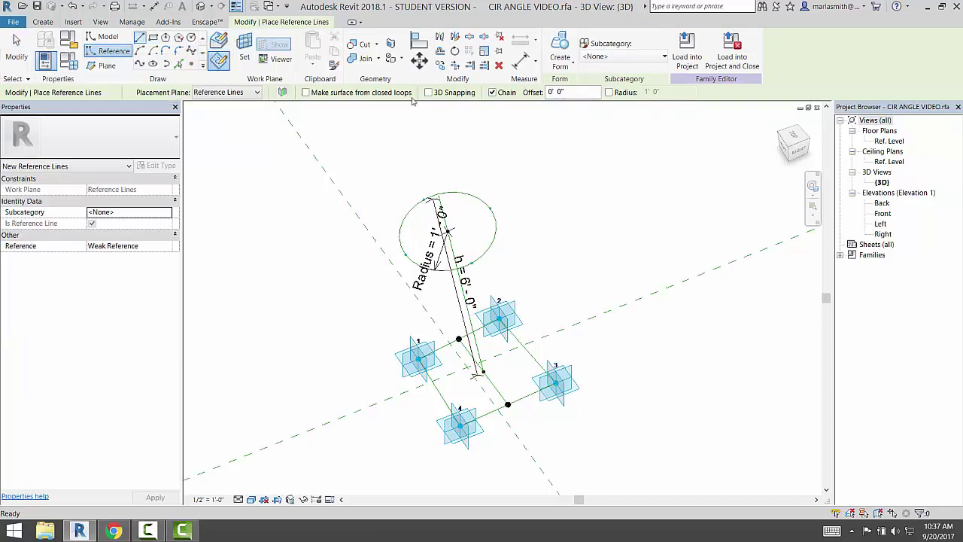
left_click(429, 92)
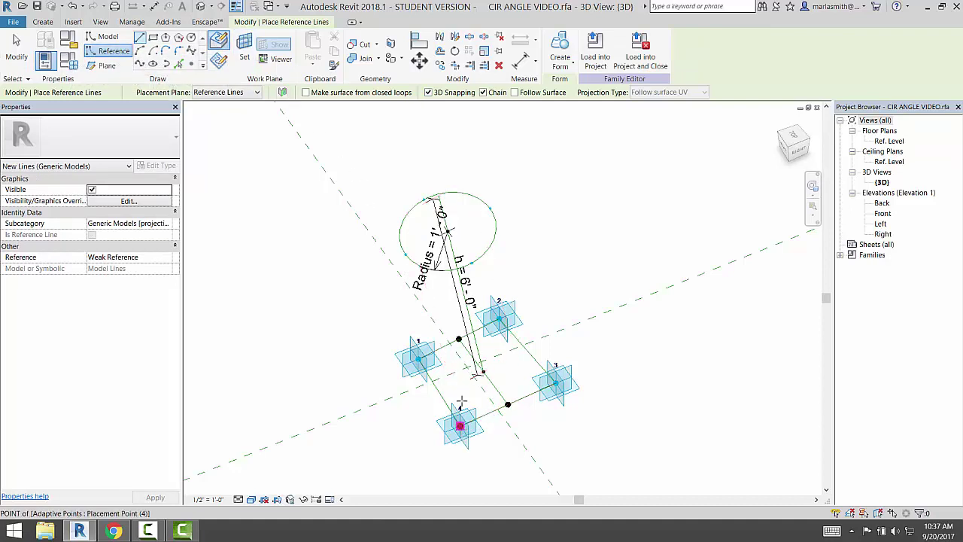
left_click(461, 403)
left_click(471, 263)
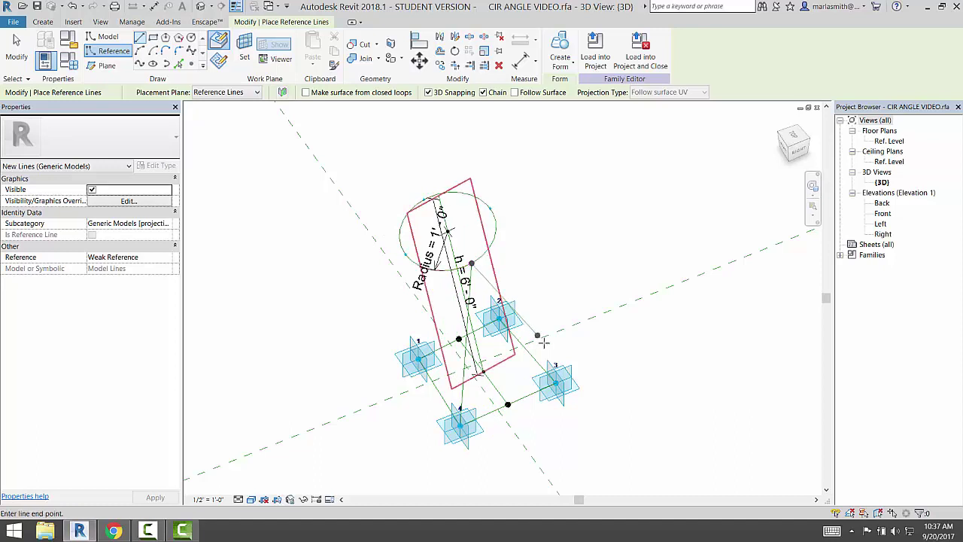
left_click(552, 321)
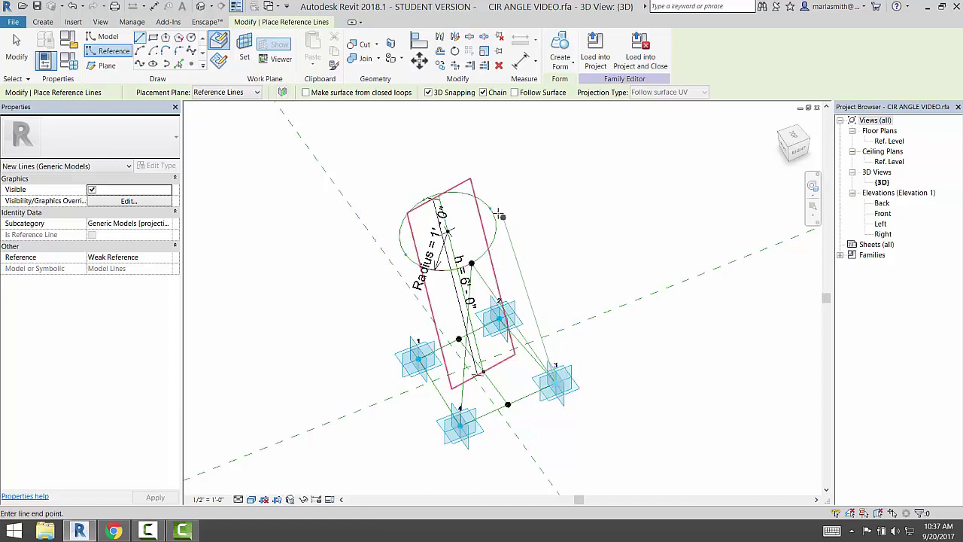
left_click(503, 240)
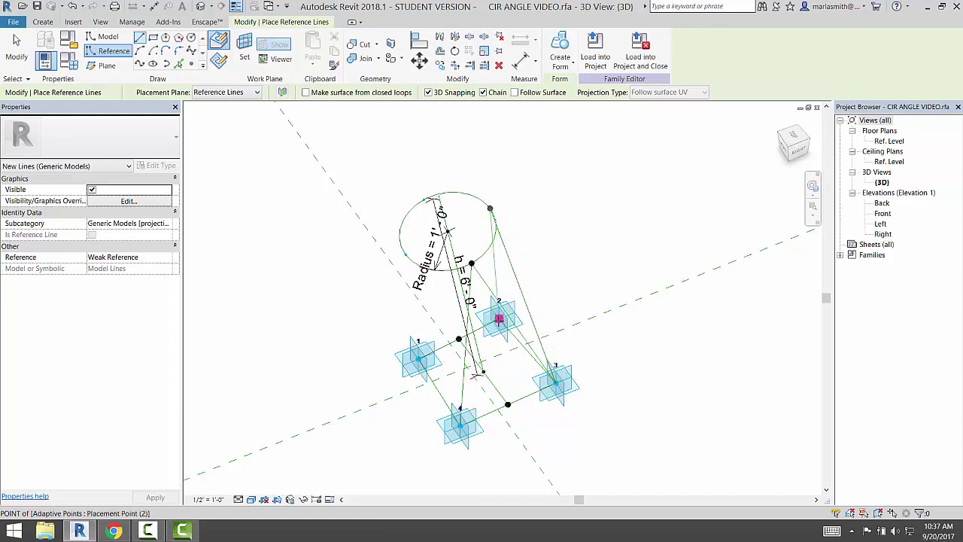
Continue the zigzag through placement points 2 and 1, closing the chain back at point 4.
left_click(499, 318)
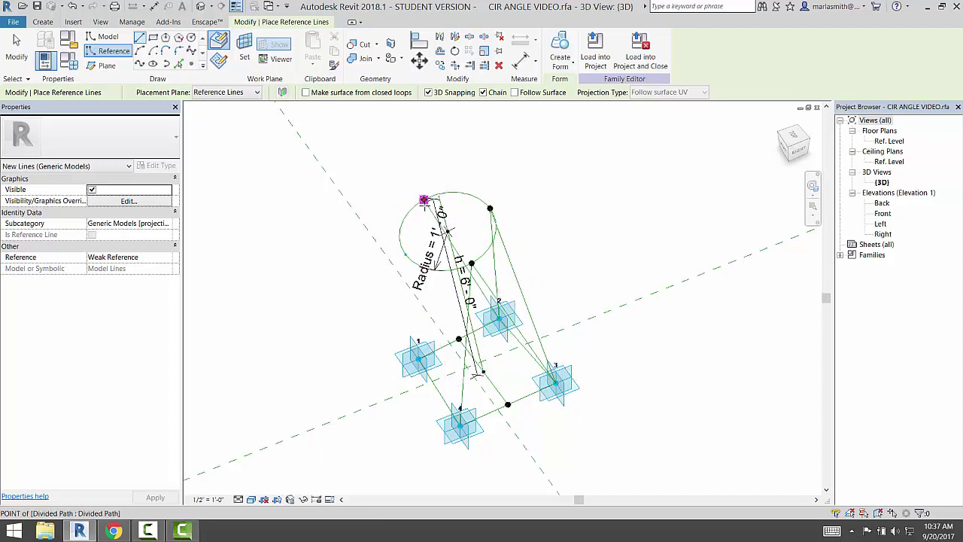
left_click(424, 200)
left_click(412, 334)
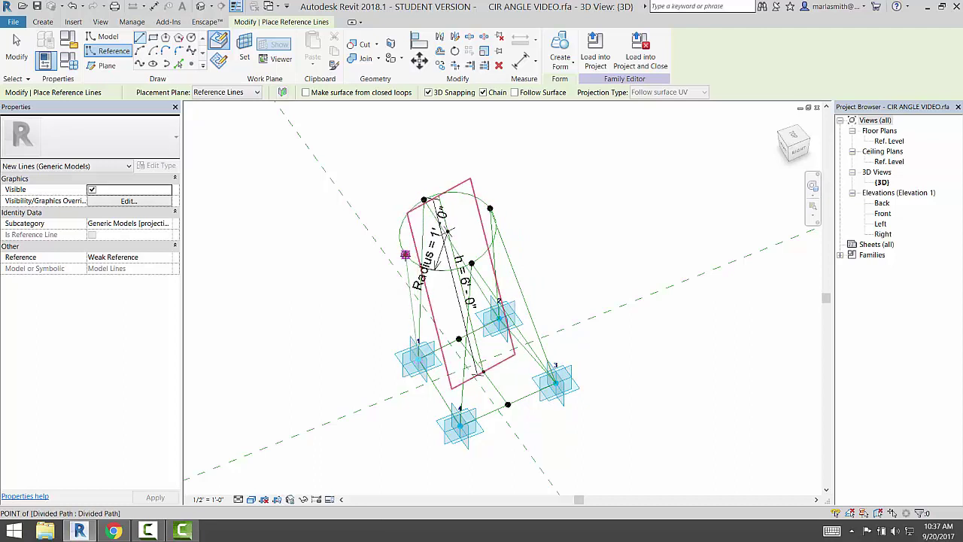
left_click(405, 254)
left_click(458, 418)
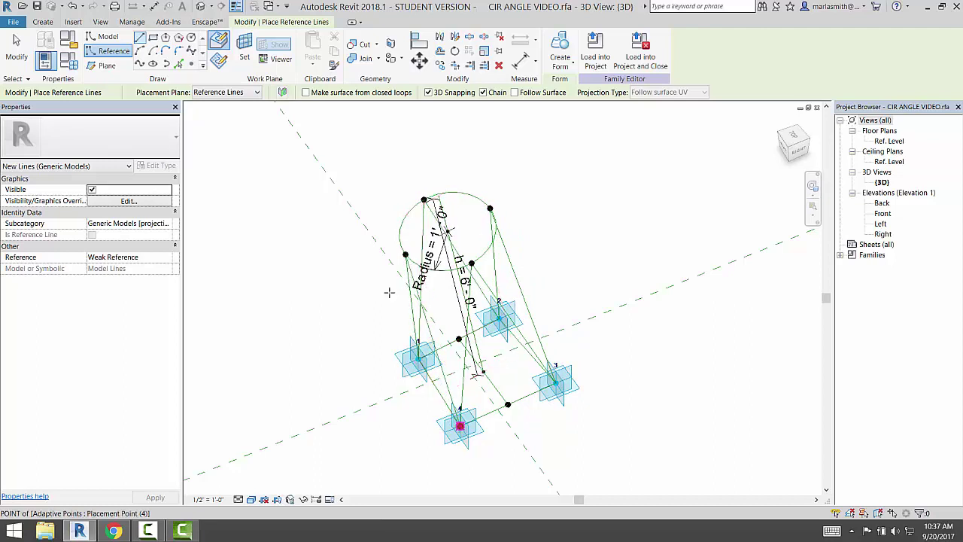
left_click(17, 49)
mouse_move(610, 245)
middle_mouse_down("shift")
mouse_move(488, 270)
mouse_move(677, 265)
mouse_move(523, 311)
middle_mouse_up("shift")
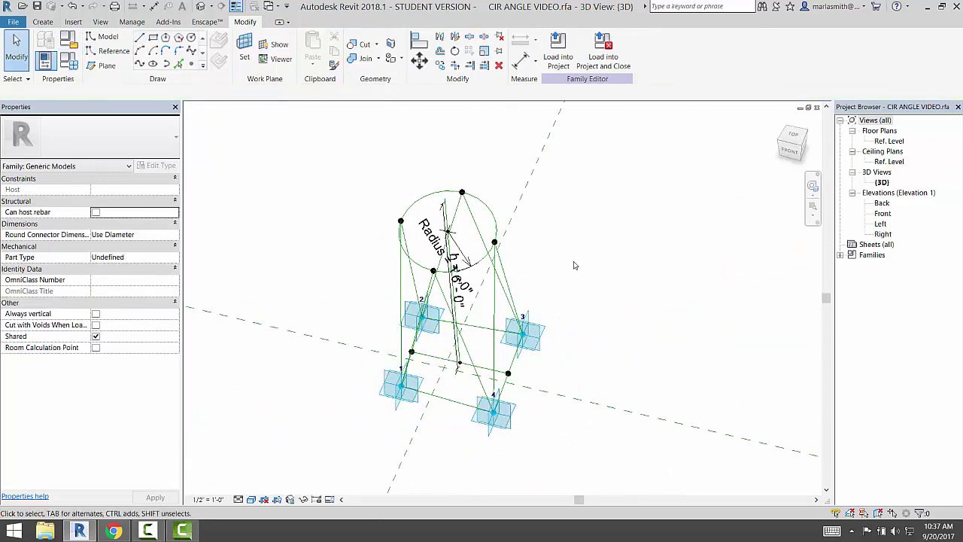
left_click(517, 335)
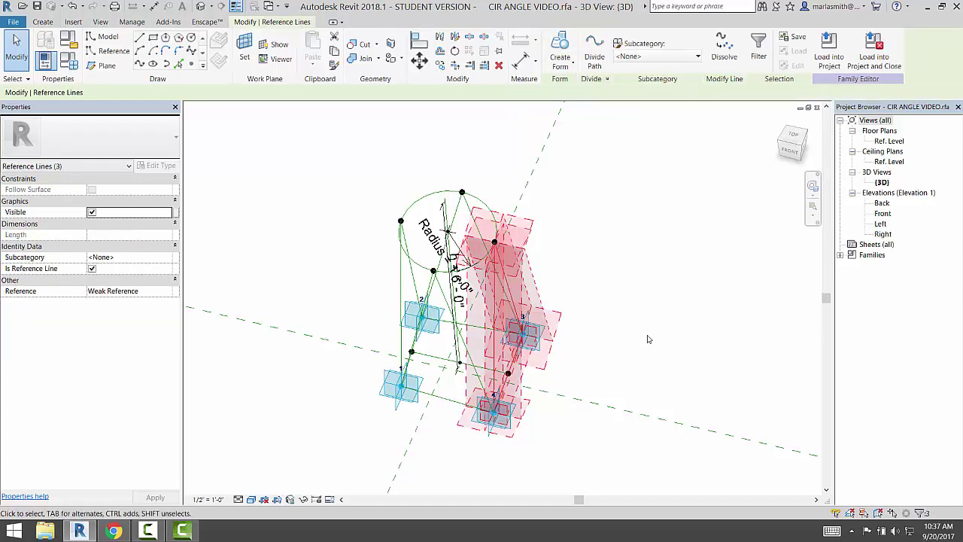
middle_click_drag(636, 301, 593, 405, "shift")
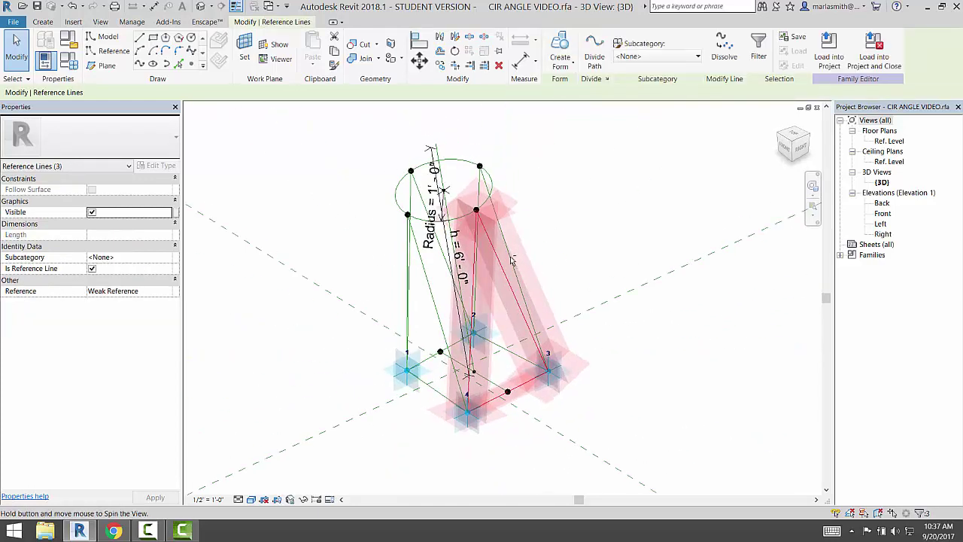
left_click(561, 50)
left_click(532, 474)
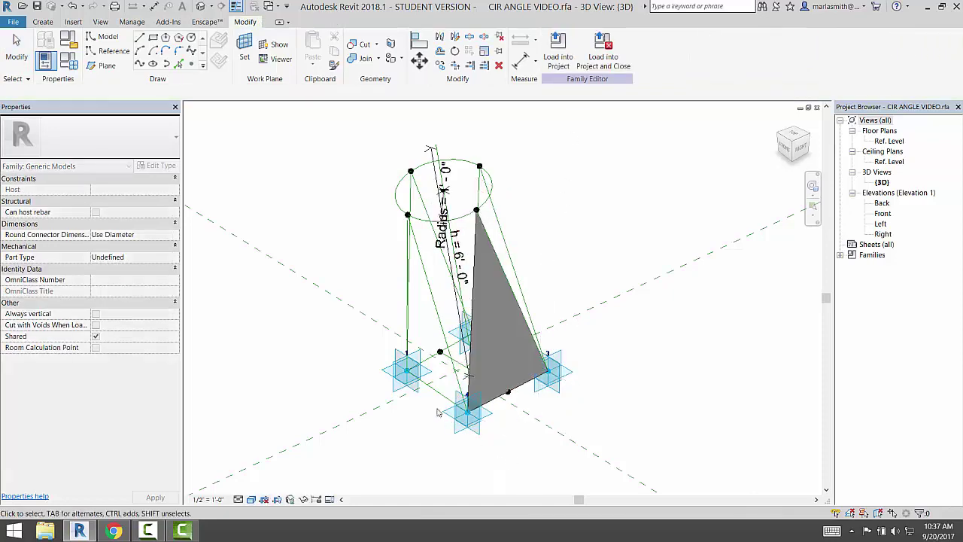
middle_click_drag(482, 436, 580, 456, "shift")
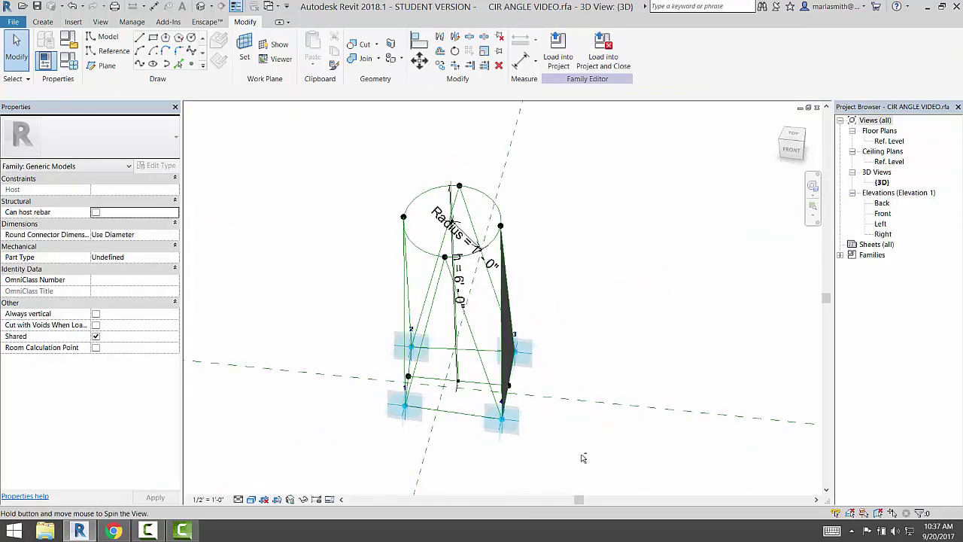
left_click(451, 414)
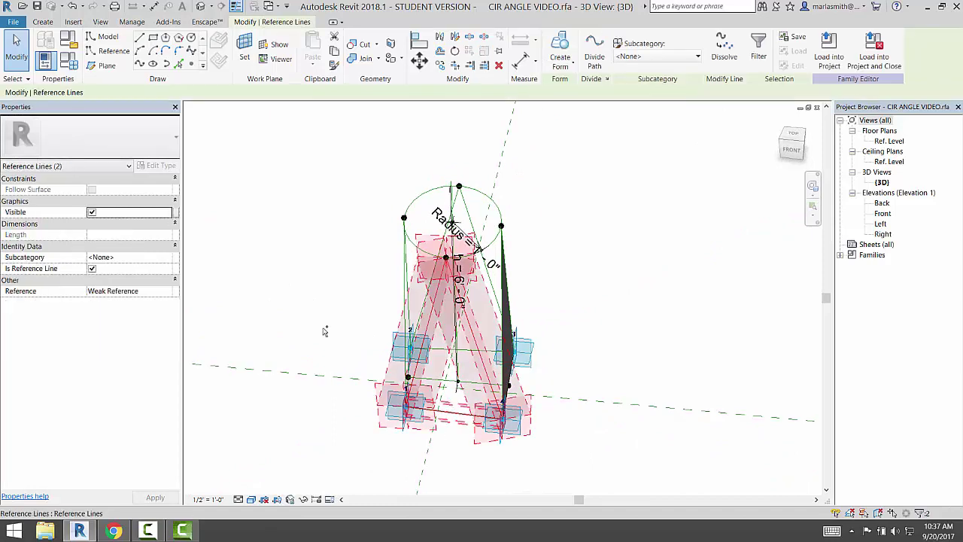
mouse_move(453, 318)
middle_mouse_down("shift")
mouse_move(591, 318)
mouse_move(450, 374)
middle_mouse_up("shift")
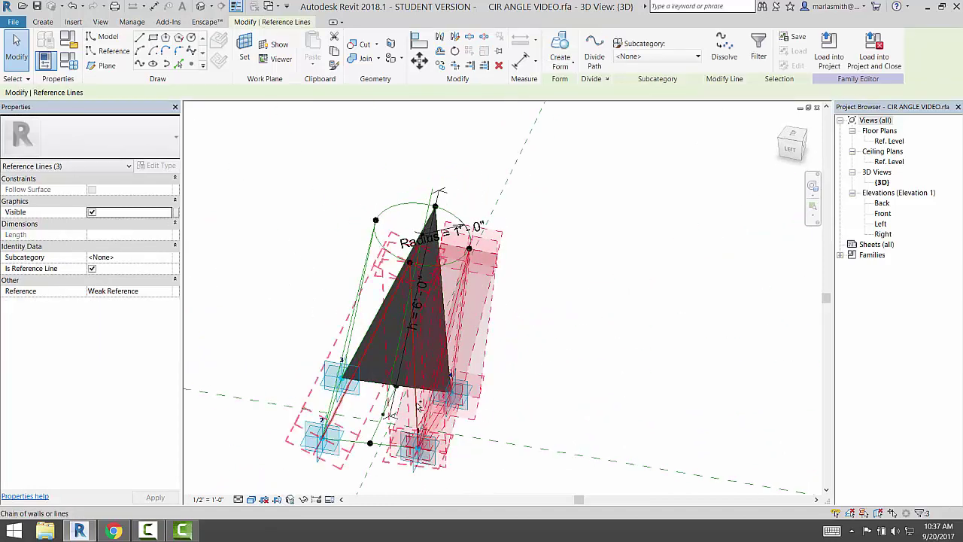
left_click(395, 427, "ctrl")
left_click(579, 405)
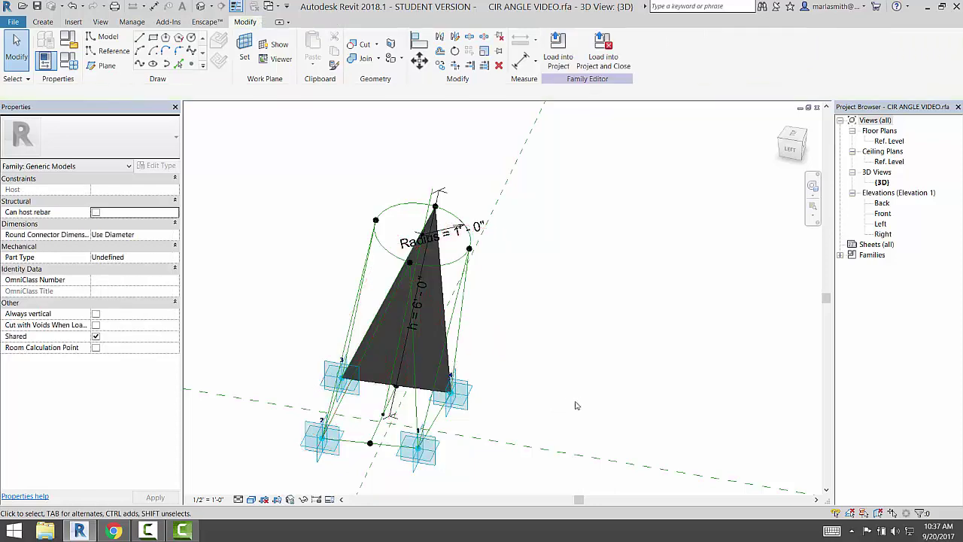
middle_click_drag(579, 405, 455, 416, "shift")
left_click(455, 416)
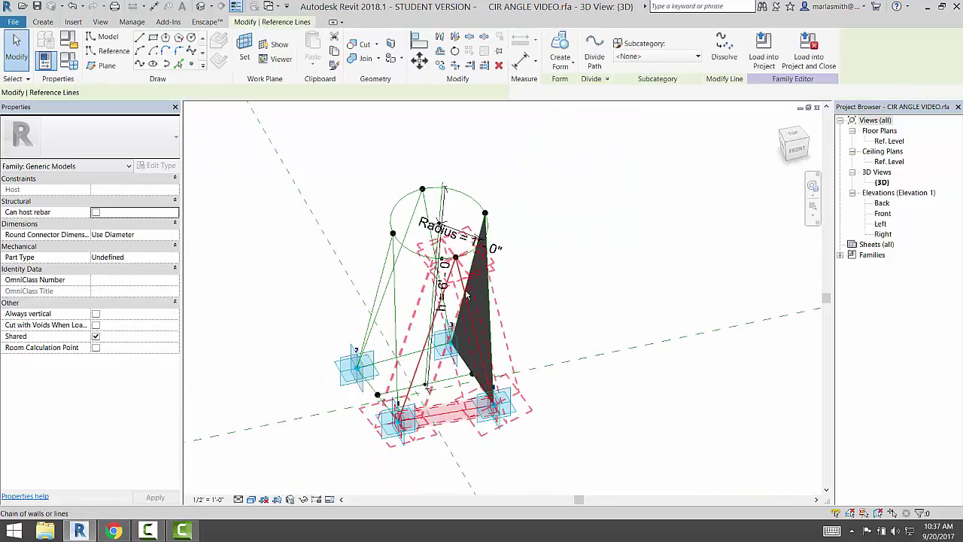
left_click(559, 52)
key("space")
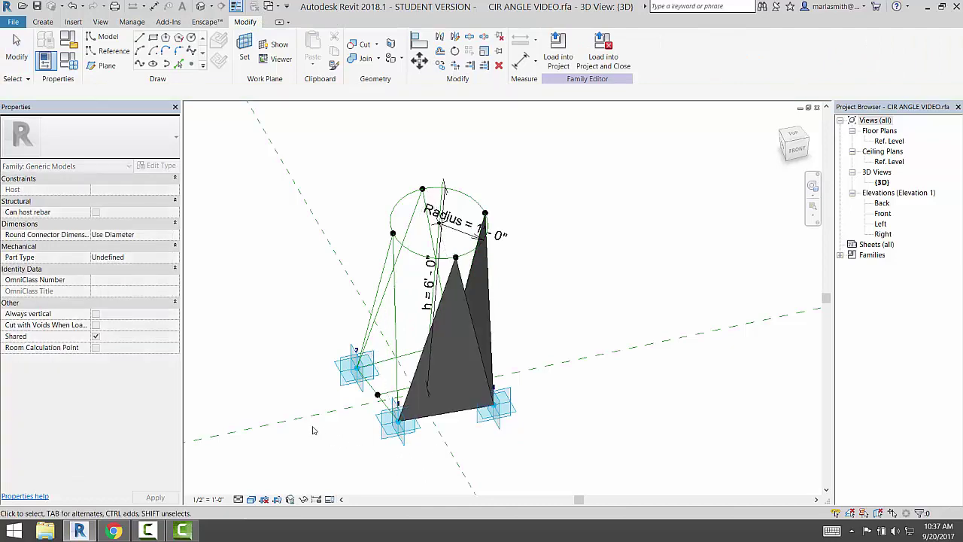
middle_click_drag(441, 424, 424, 383, "shift")
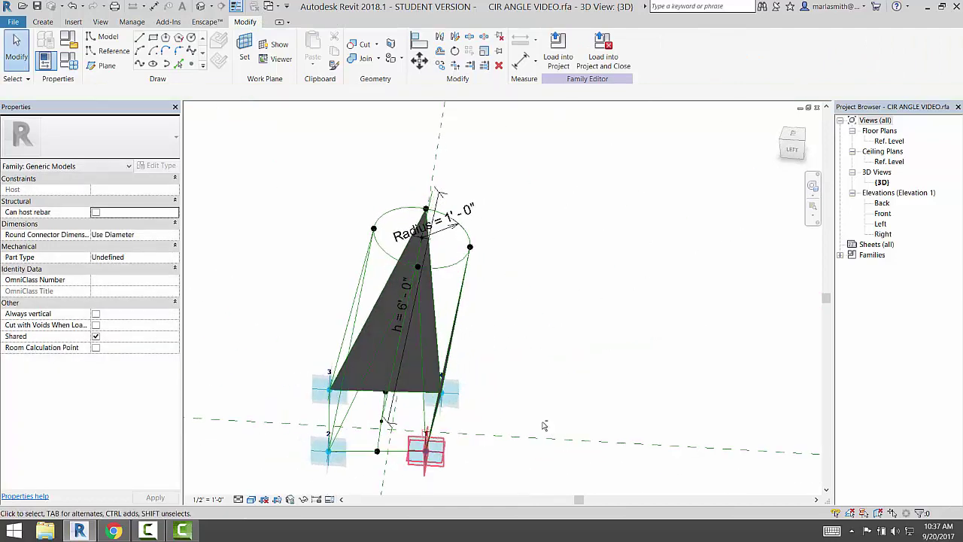
left_click(423, 382)
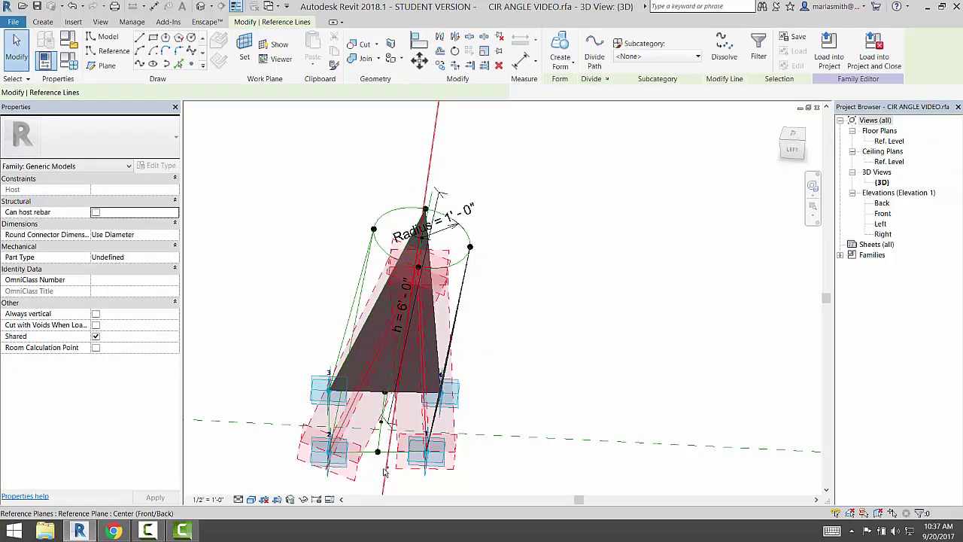
left_click(563, 44)
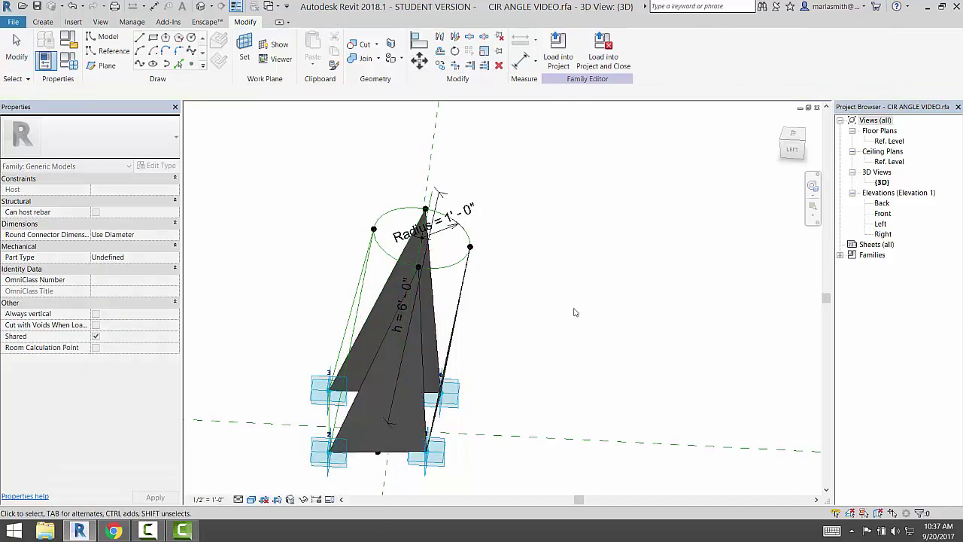
middle_click_drag(580, 301, 740, 355, "shift")
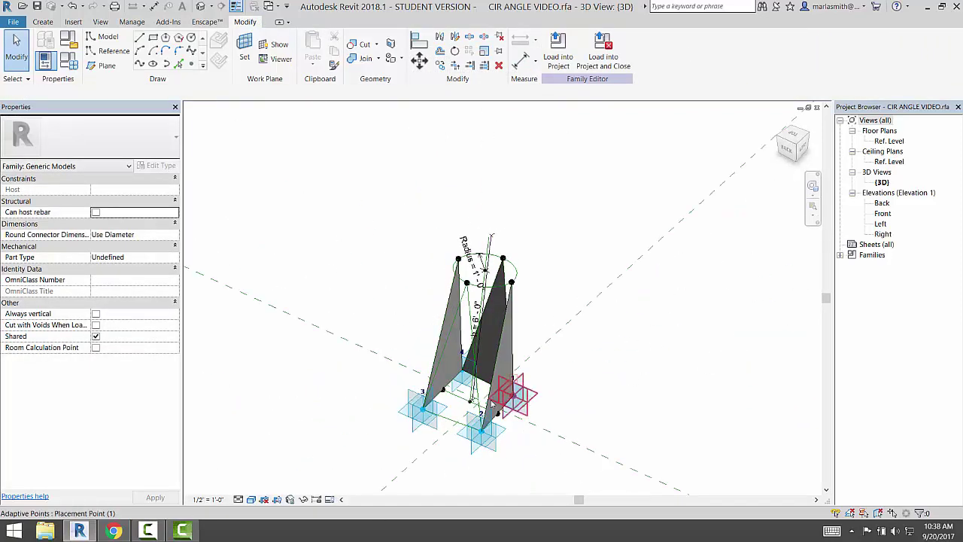
left_click(474, 350)
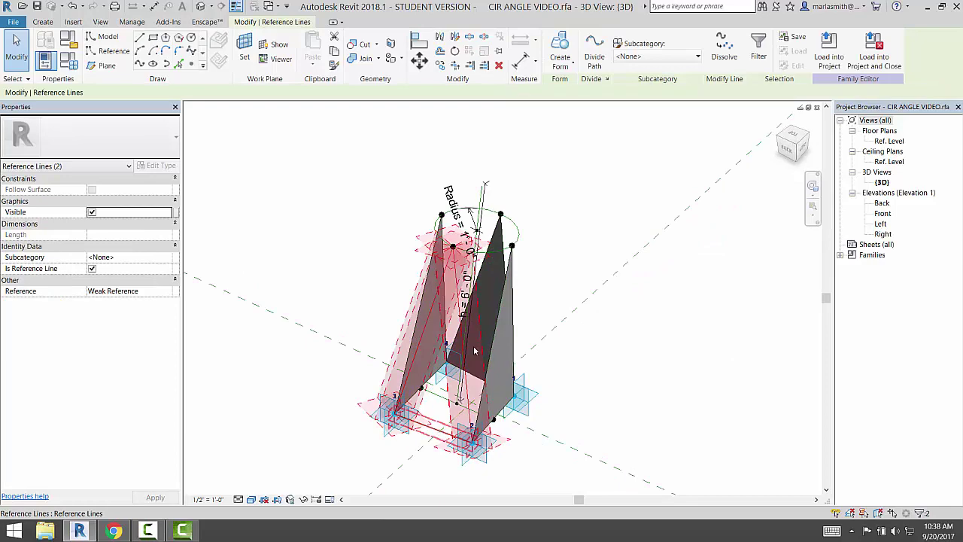
left_click(560, 45)
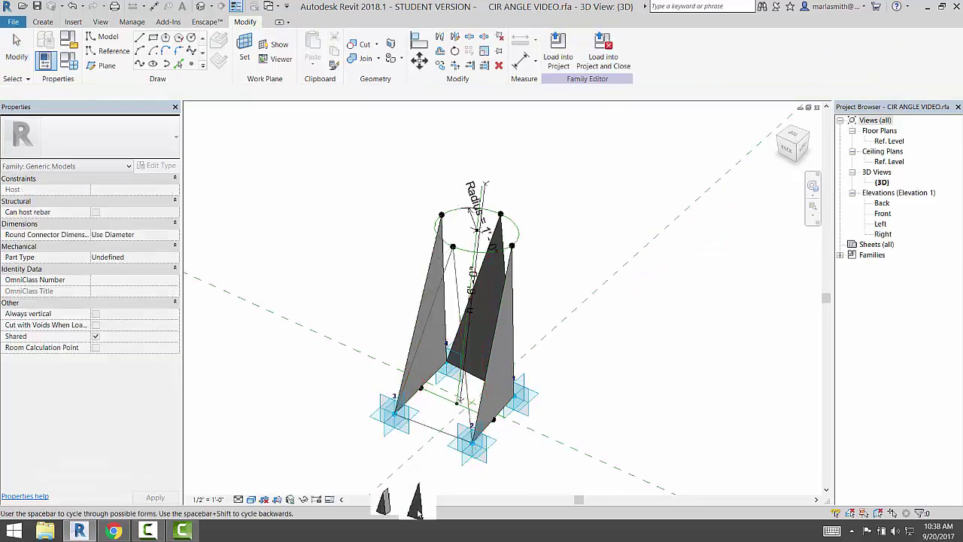
left_click(418, 510)
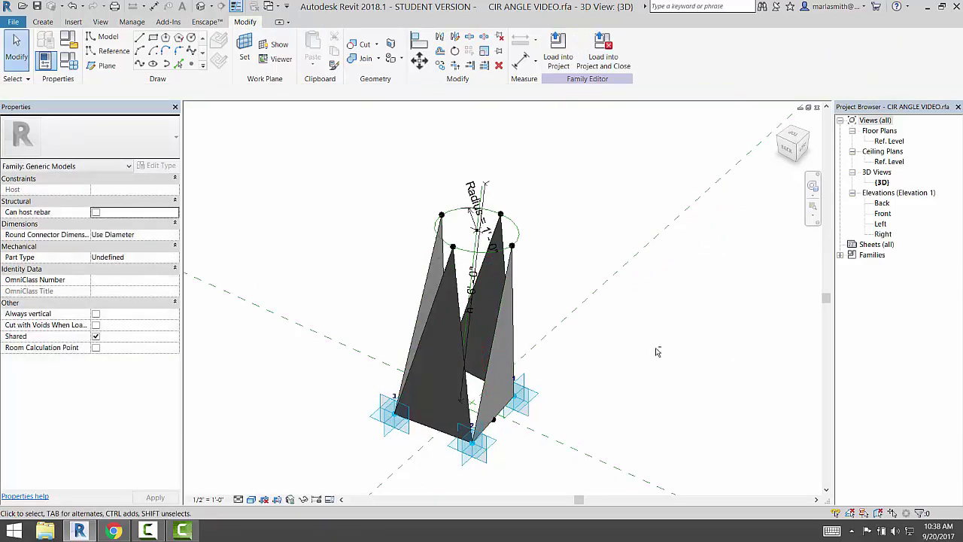
middle_click_drag(656, 351, 411, 174, "shift")
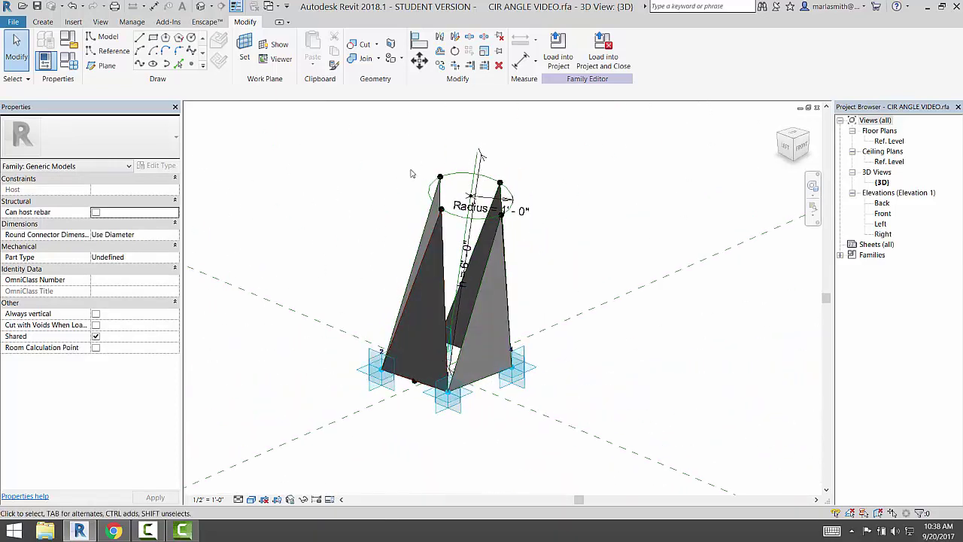
scroll(429, 162, "up", 3)
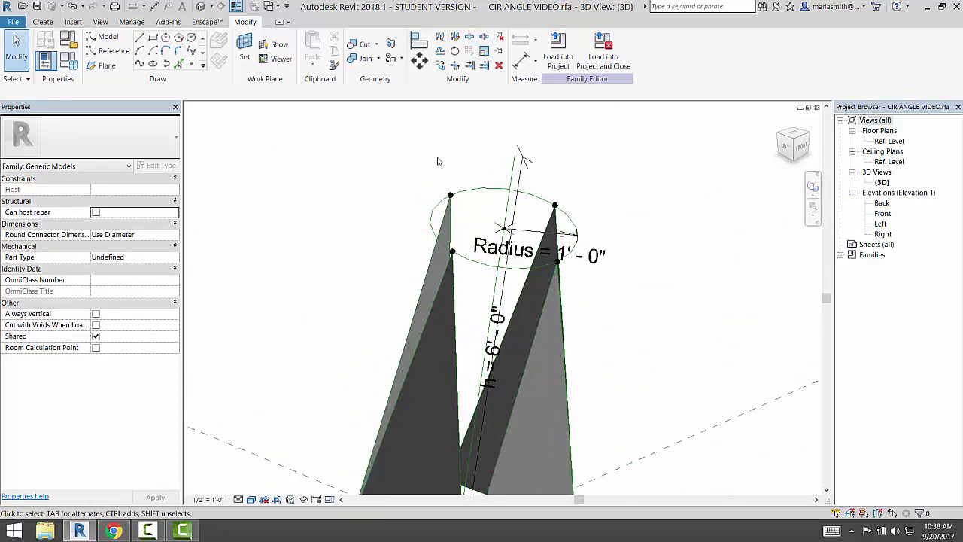
Set the top circle's reference point to normalized curve parameter 1, stretching the fins taller.
left_click(504, 229)
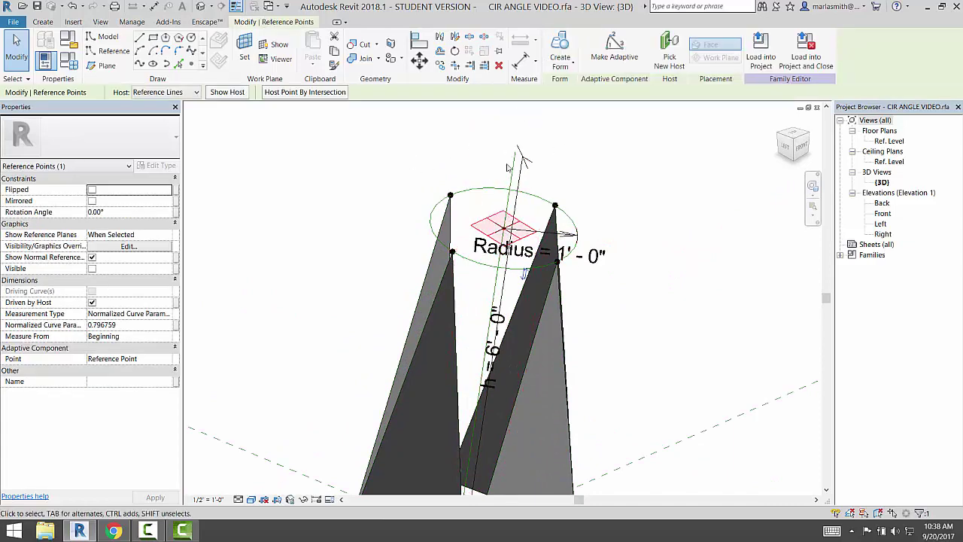
left_click(133, 325)
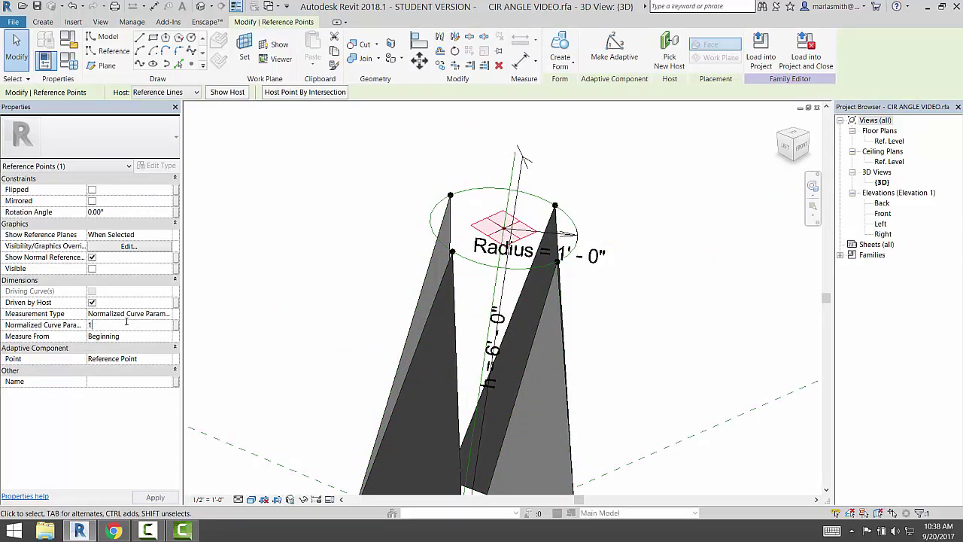
key("Return")
left_click(624, 230)
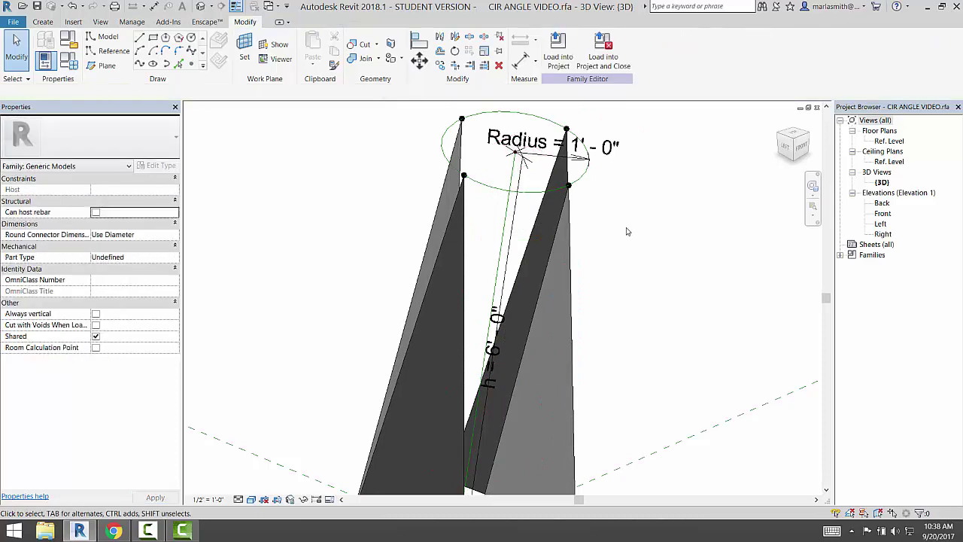
scroll(445, 258, "down", 2)
middle_click_drag(445, 258, 197, 123, "shift")
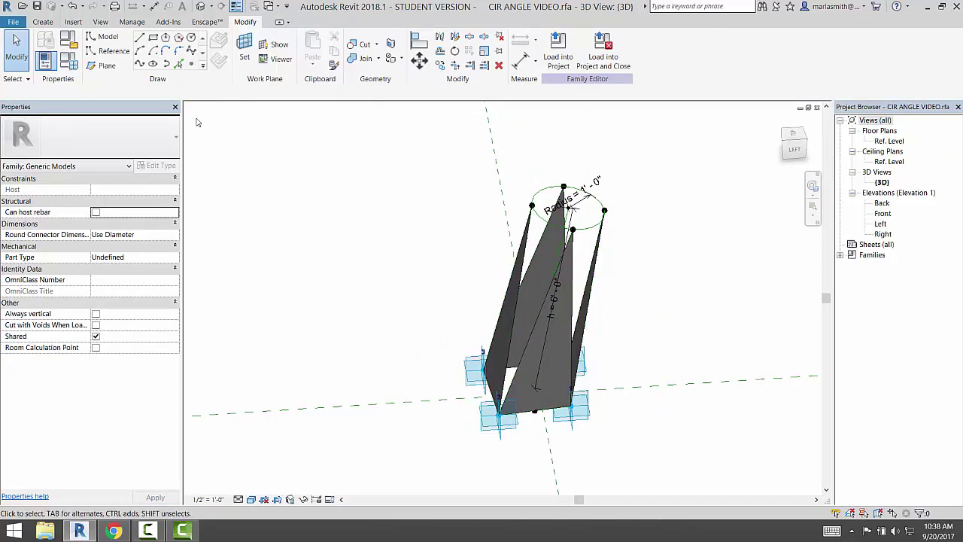
Preview the panel form with the Type 2 values in Family Types.
left_click(71, 65)
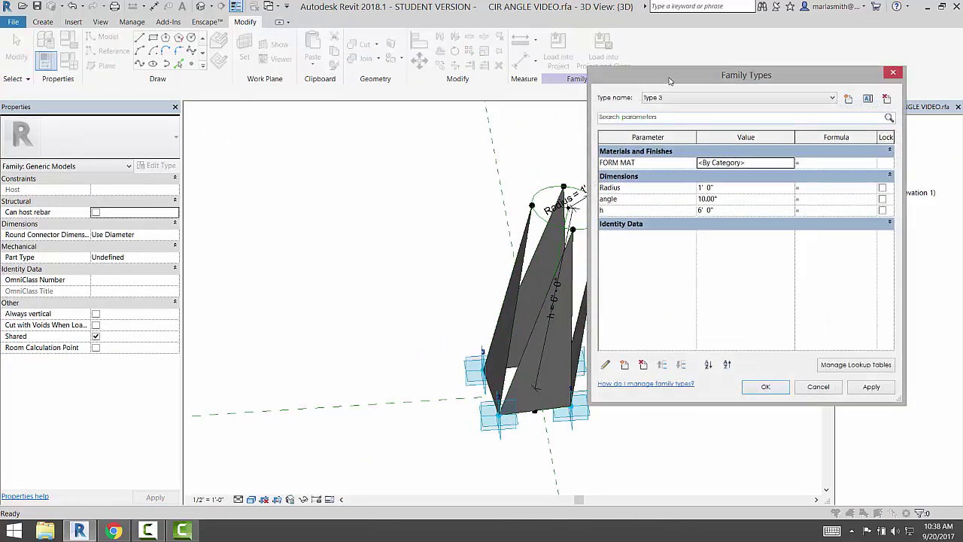
left_click_drag(669, 81, 117, 93)
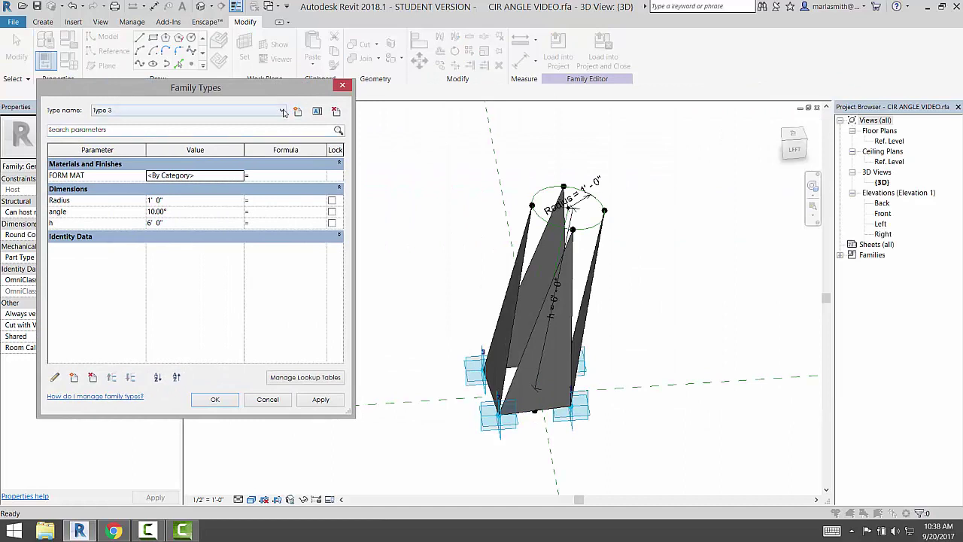
left_click(283, 112)
left_click(258, 124)
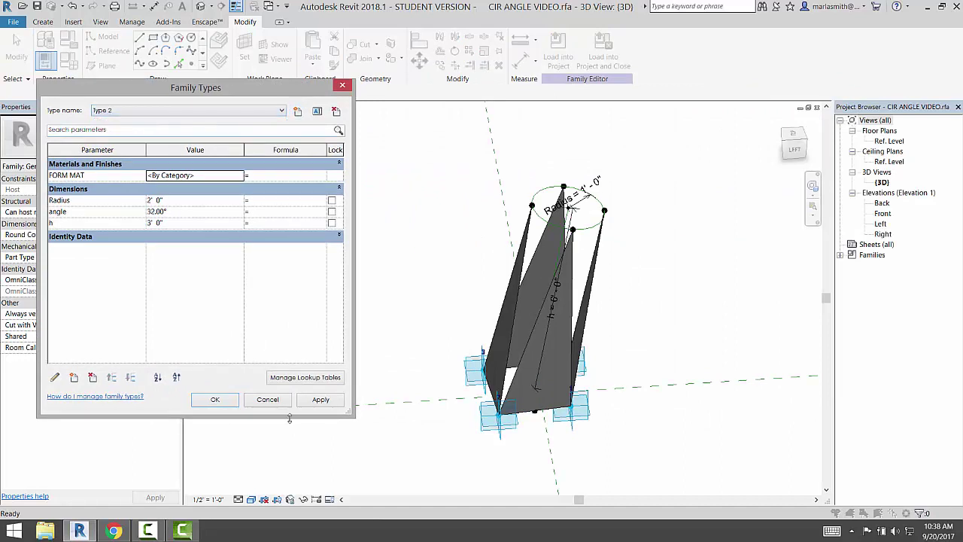
left_click(328, 401)
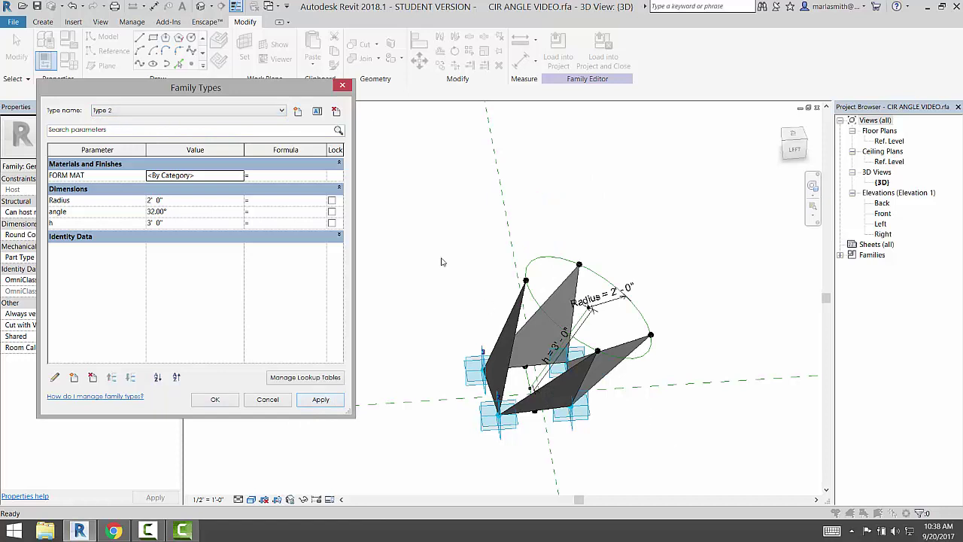
Apply Type 1 (Radius 0'-6", angle 15.00°, h 0'-6 3/4") and keep it.
left_click(282, 112)
left_click(254, 120)
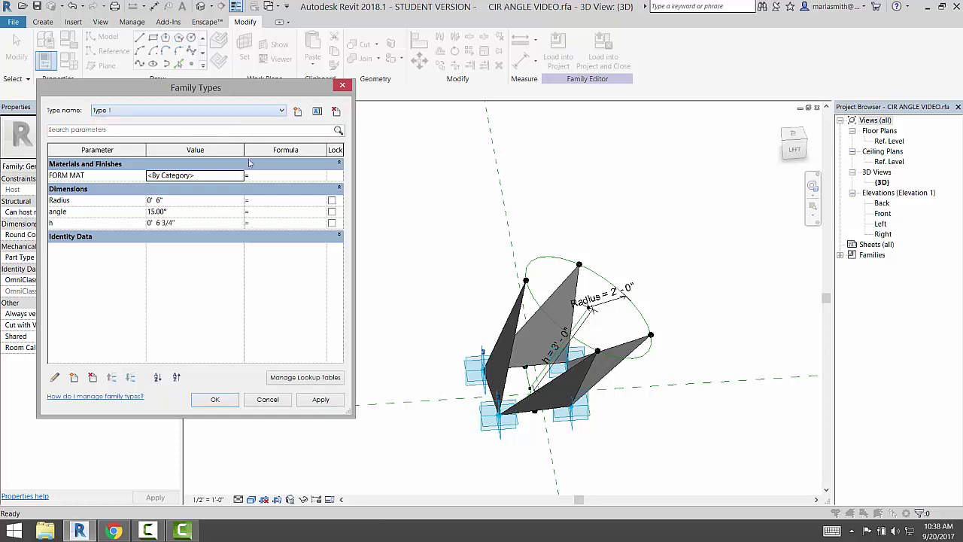
left_click(327, 401)
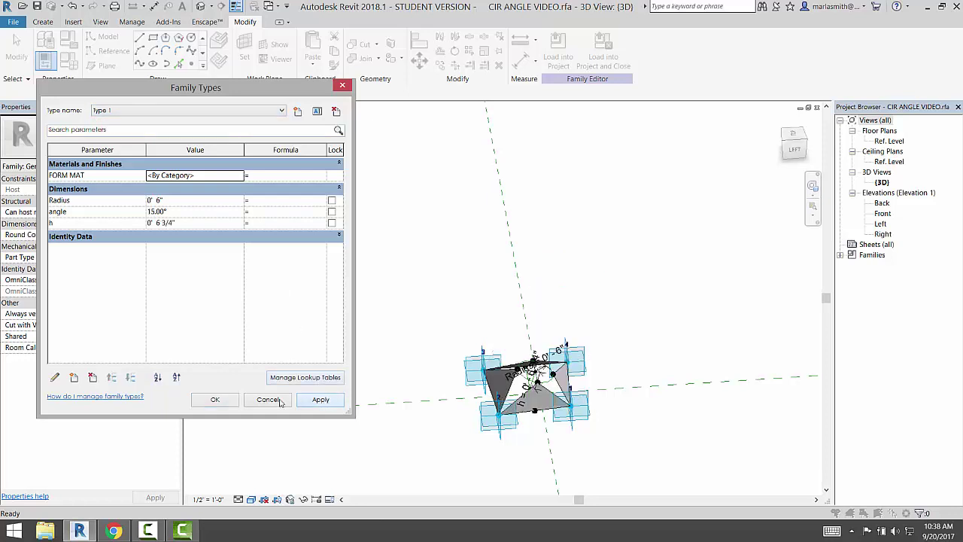
left_click(216, 400)
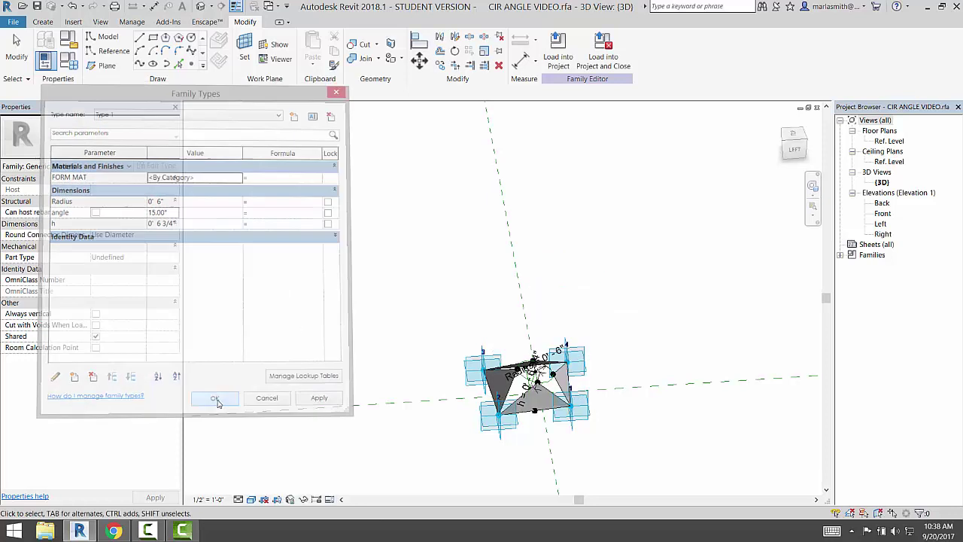
Load the edited CIR ANGLE VIDEO family into Family4, overwriting the existing version.
left_click(561, 49)
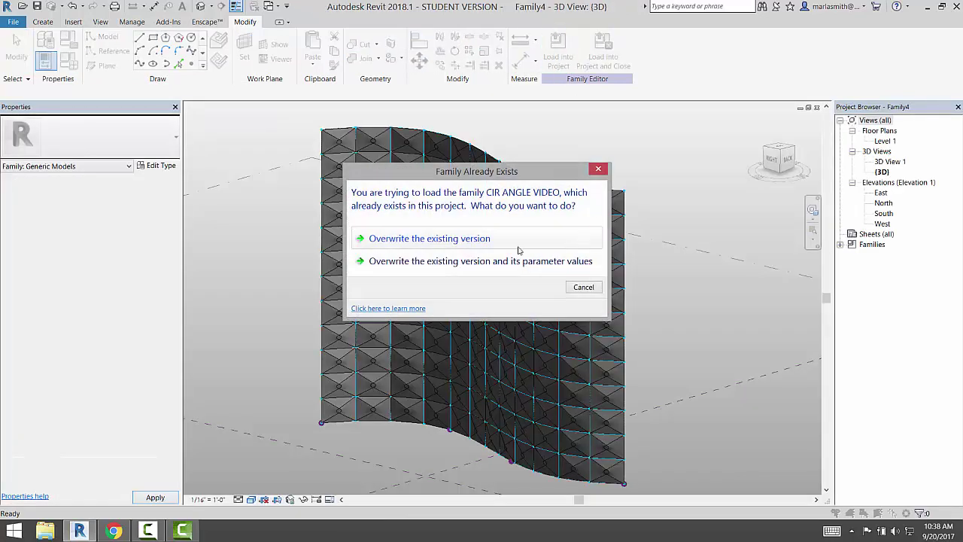
left_click(554, 261)
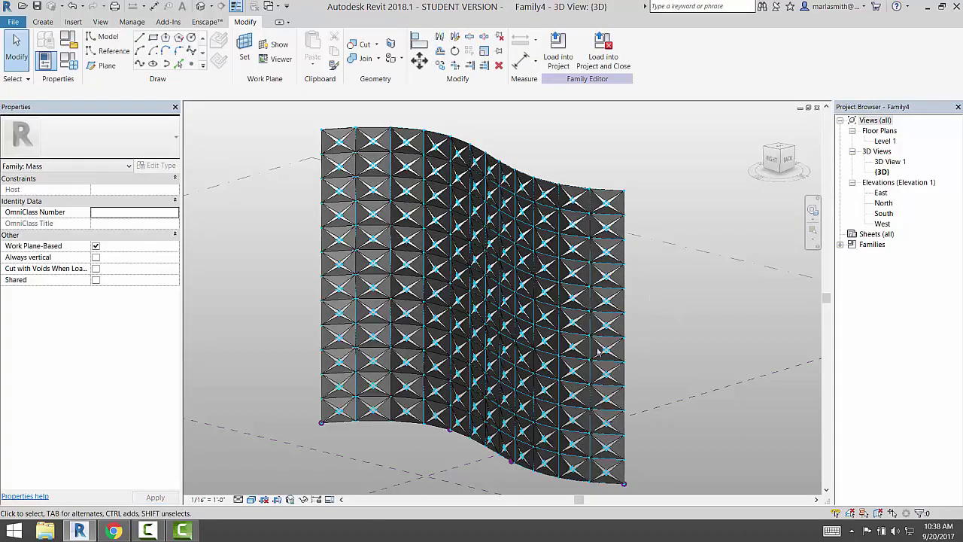
middle_click_drag(598, 351, 243, 329, "shift")
scroll(335, 167, "up", 5)
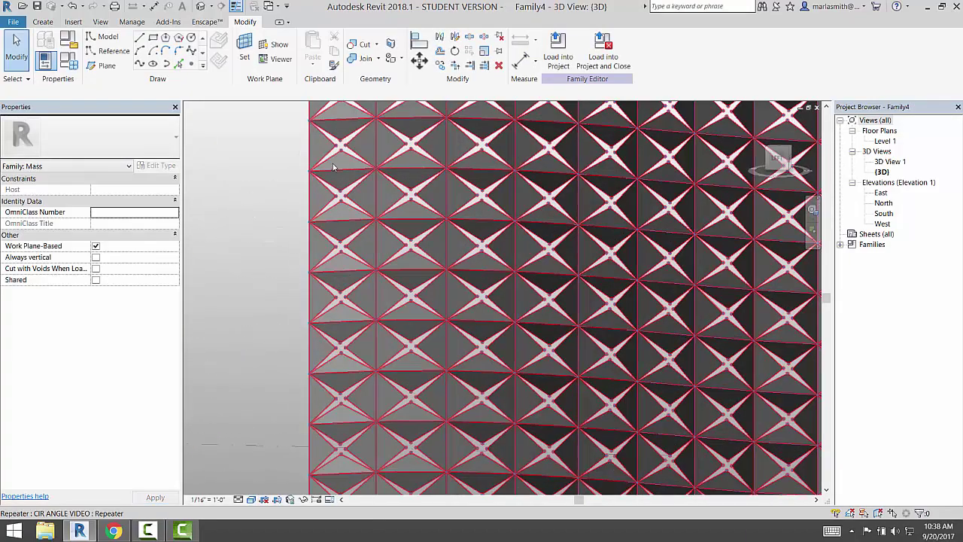
scroll(335, 167, "down", 2)
scroll(392, 192, "down", 3)
scroll(444, 216, "down", 3)
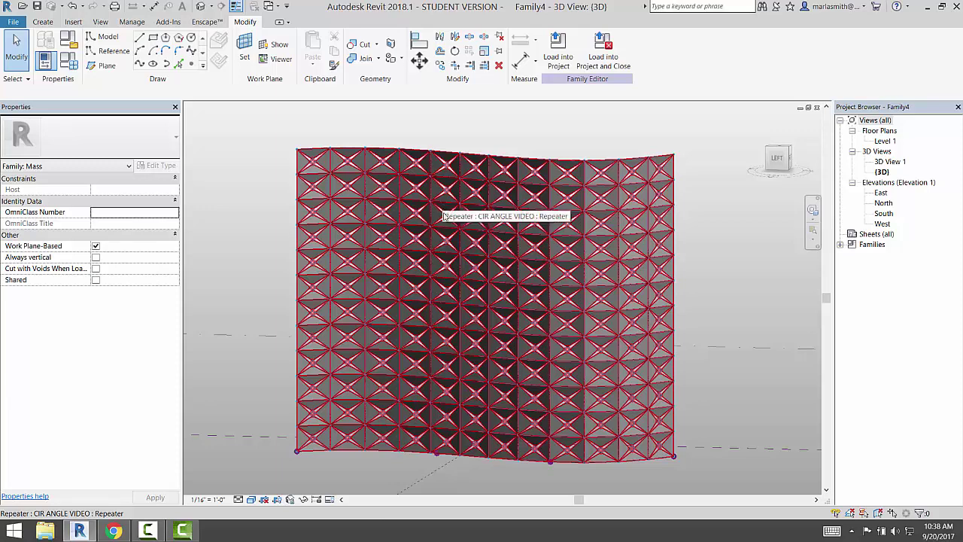
Switch the wall's panel repeater to Type 2 and orbit to inspect it.
left_click(443, 216)
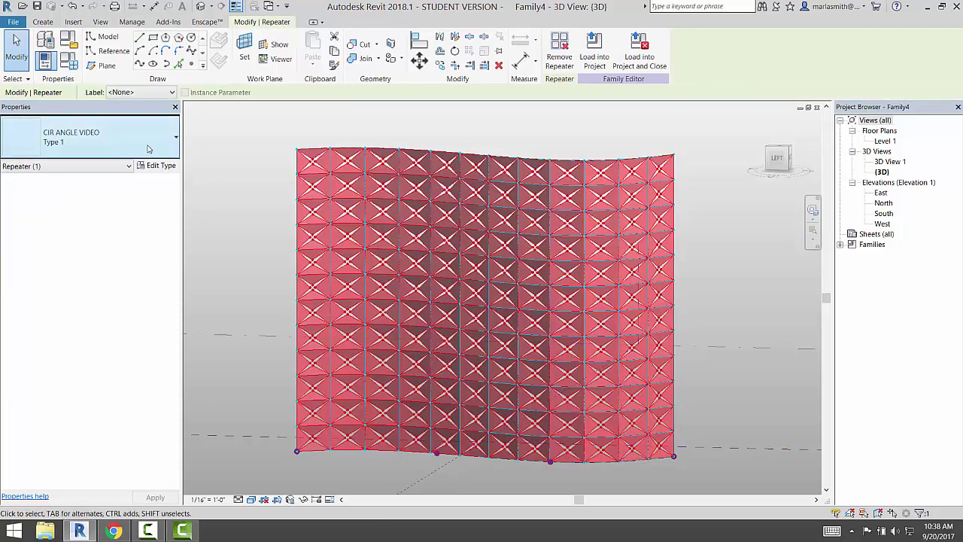
left_click(148, 148)
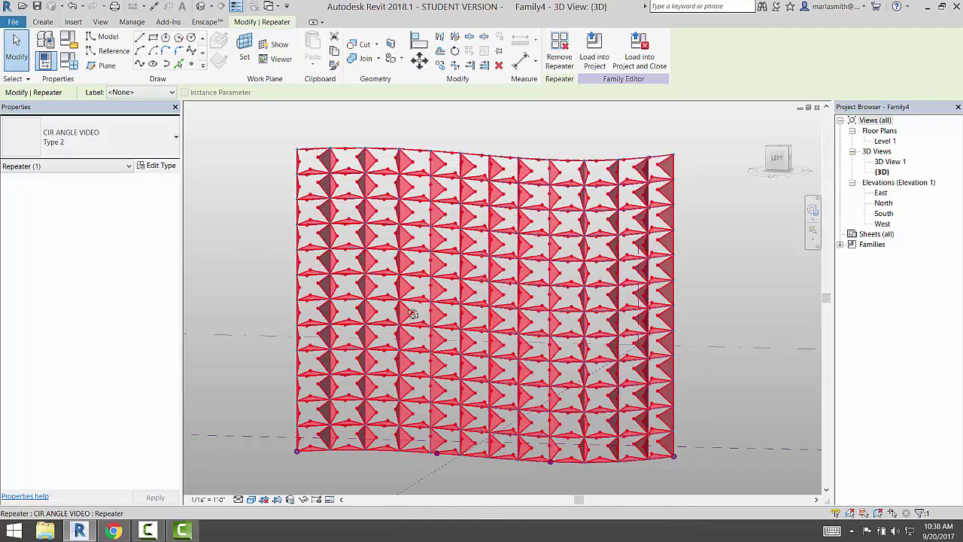
middle_click_drag(210, 233, 705, 319, "shift")
left_click(681, 293)
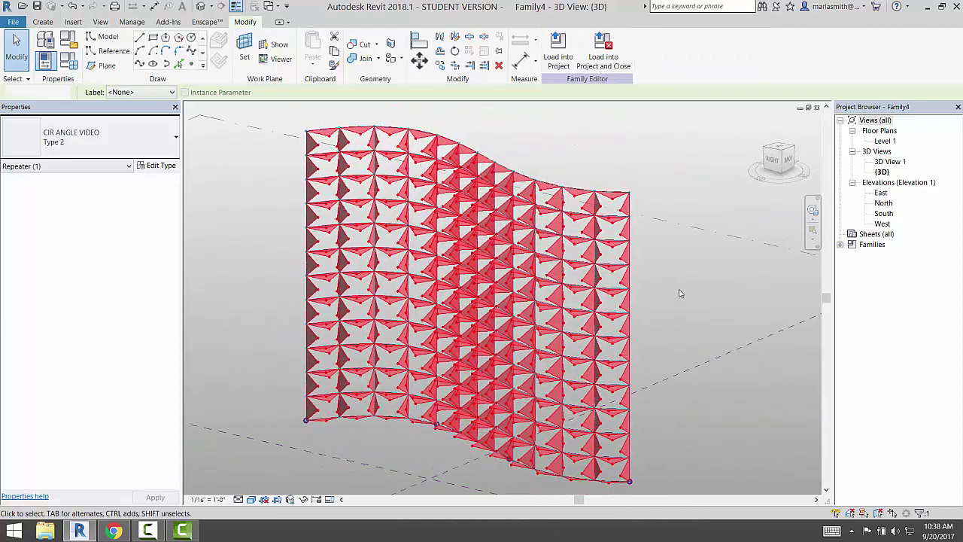
mouse_move(644, 315)
middle_mouse_down("shift")
mouse_move(354, 328)
mouse_move(505, 301)
middle_mouse_up("shift")
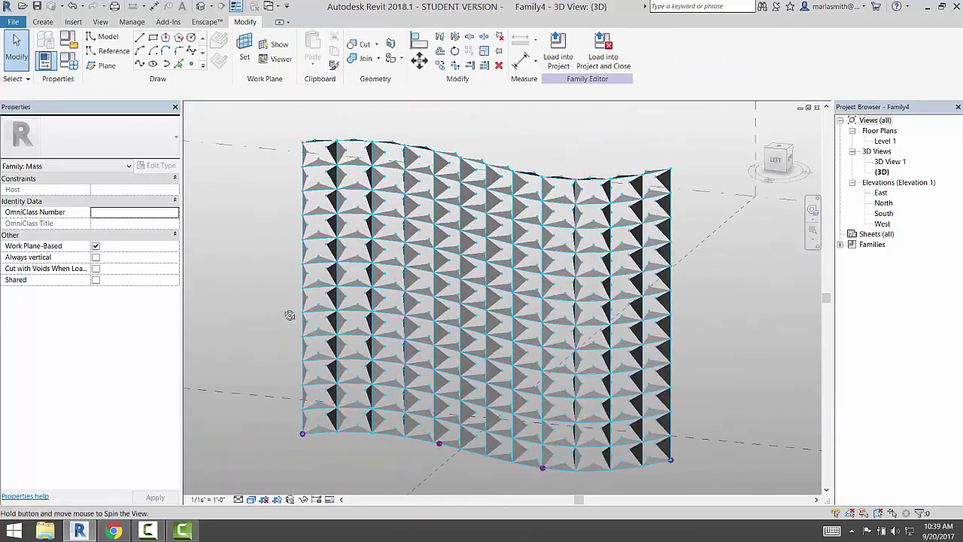
Change the repeater to another panel type and inspect the deeper triangular facets.
left_click(504, 301)
left_click(132, 154)
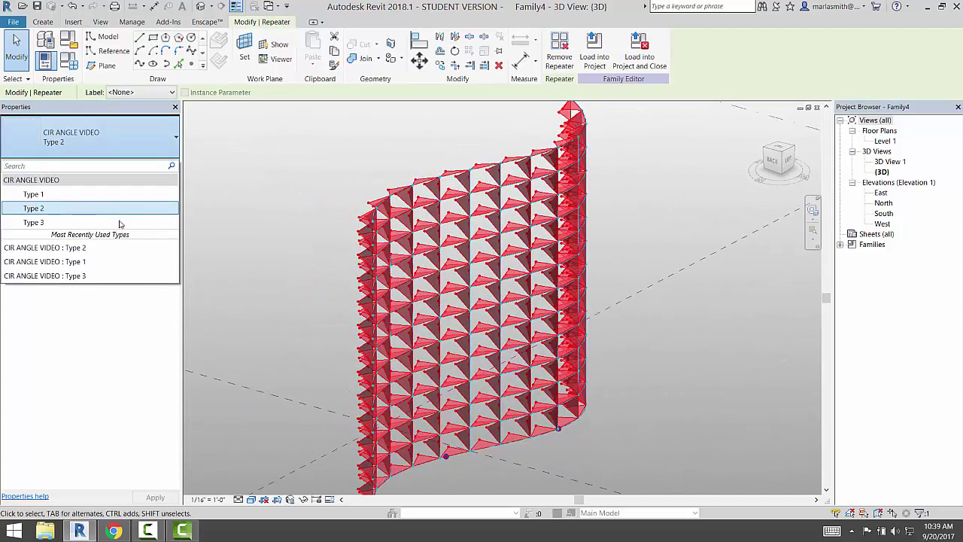
left_click(292, 241)
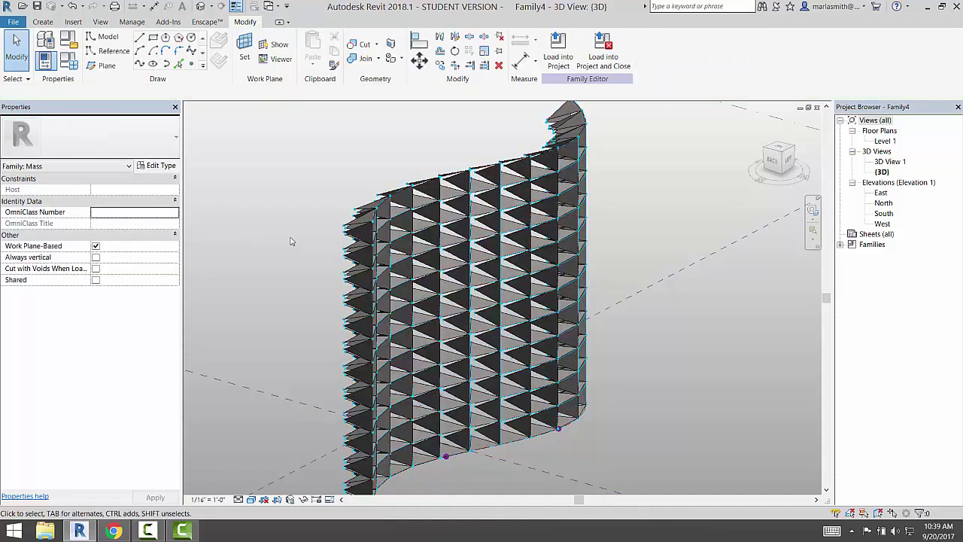
mouse_move(619, 380)
middle_mouse_down("shift")
mouse_move(681, 353)
mouse_move(691, 385)
middle_mouse_up("shift")
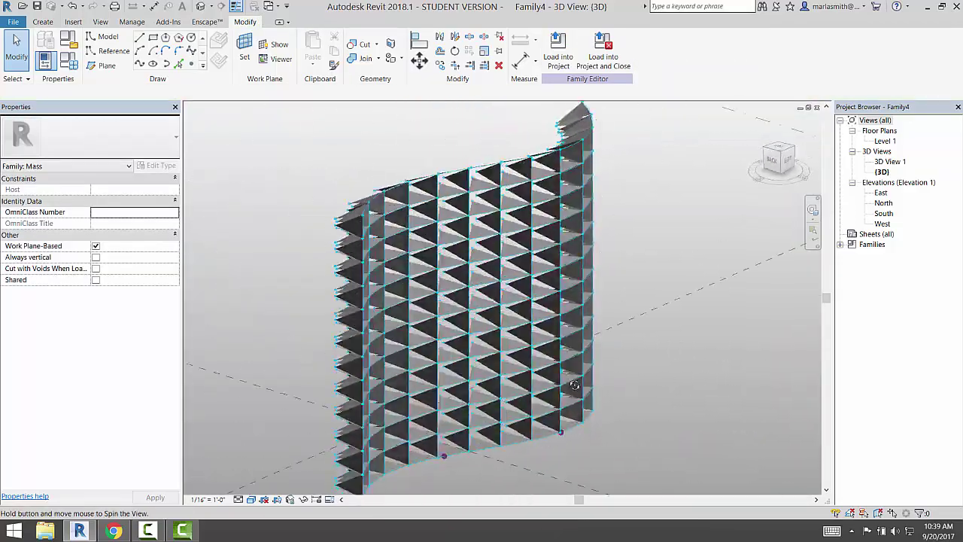